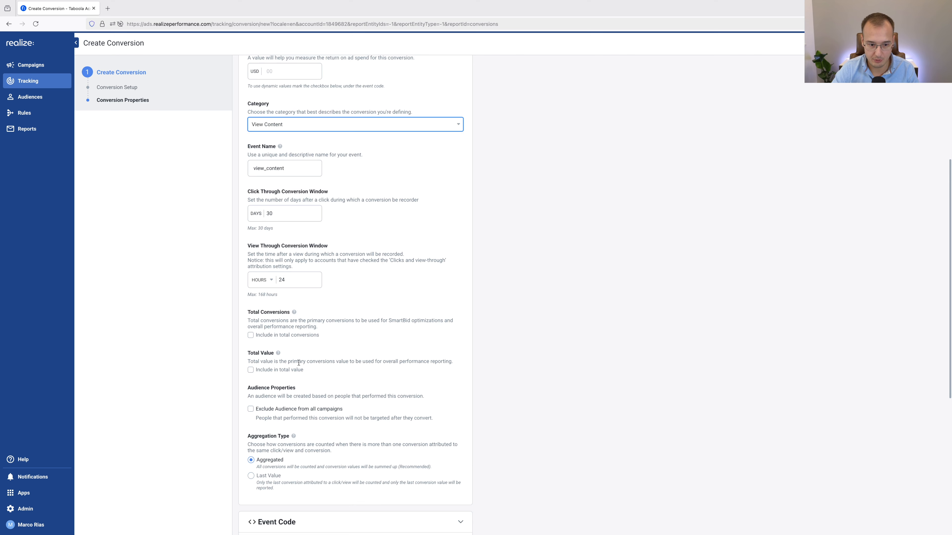
{"action": "left_click", "coordinate": [250, 259]}
{"action": "left_click", "coordinate": [251, 315]}
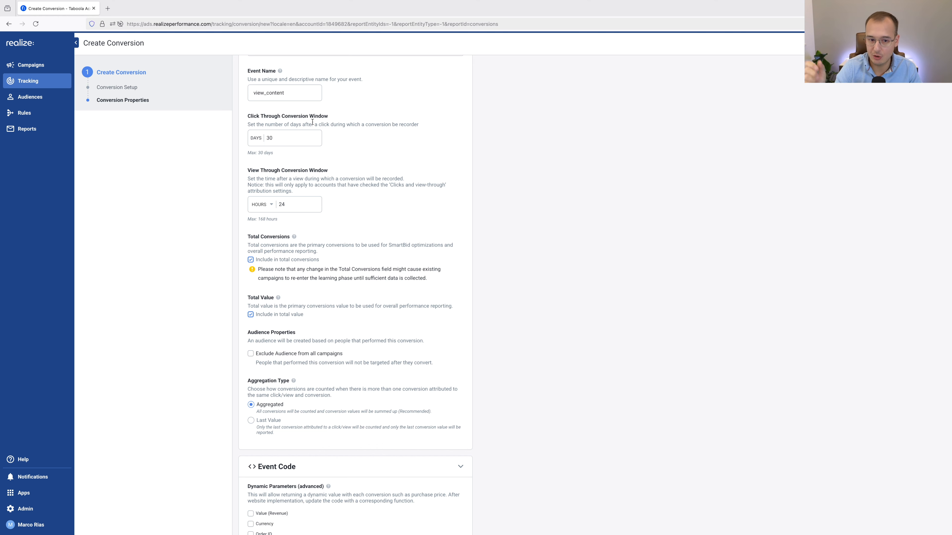
{"action": "left_click", "coordinate": [287, 261]}
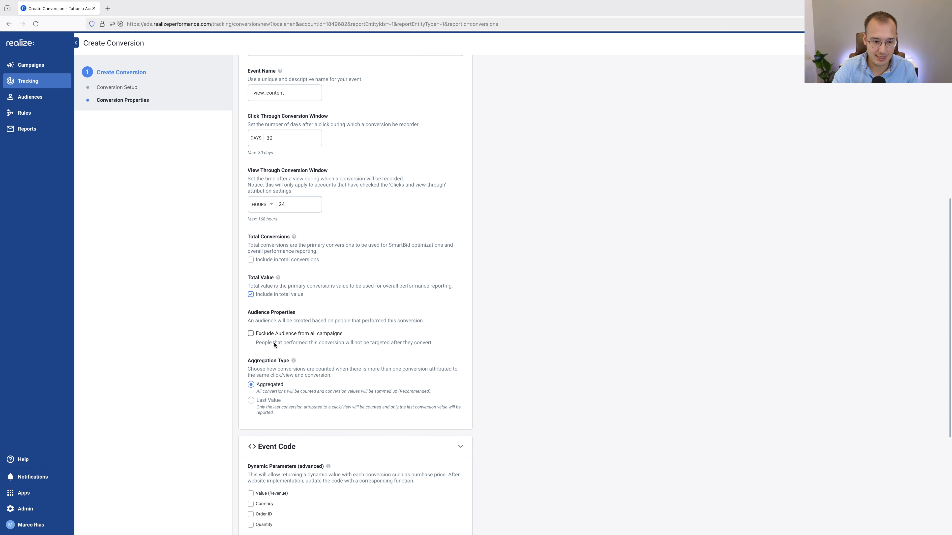
{"action": "left_click", "coordinate": [251, 295]}
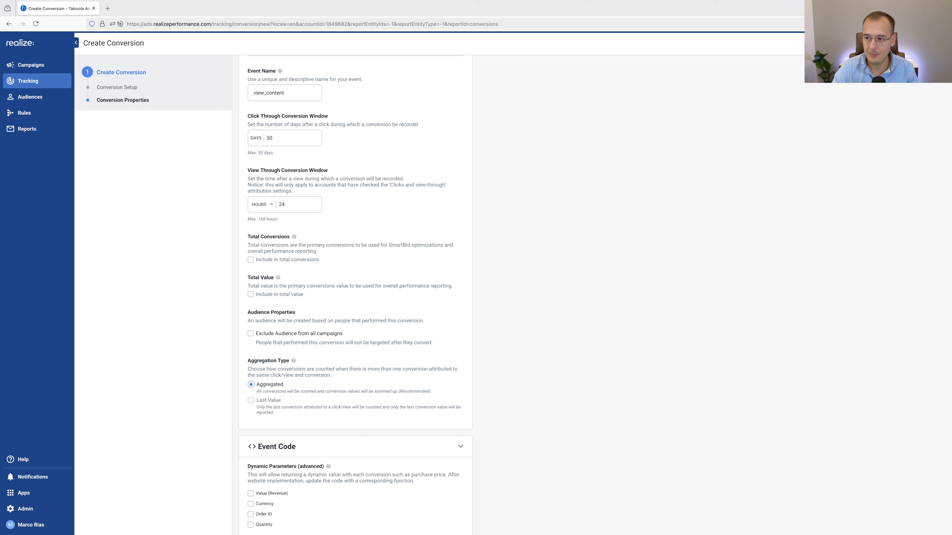
Discard the unsaved conversion and open the campaigns overview.
{"action": "left_click", "coordinate": [941, 43]}
{"action": "left_click", "coordinate": [540, 299]}
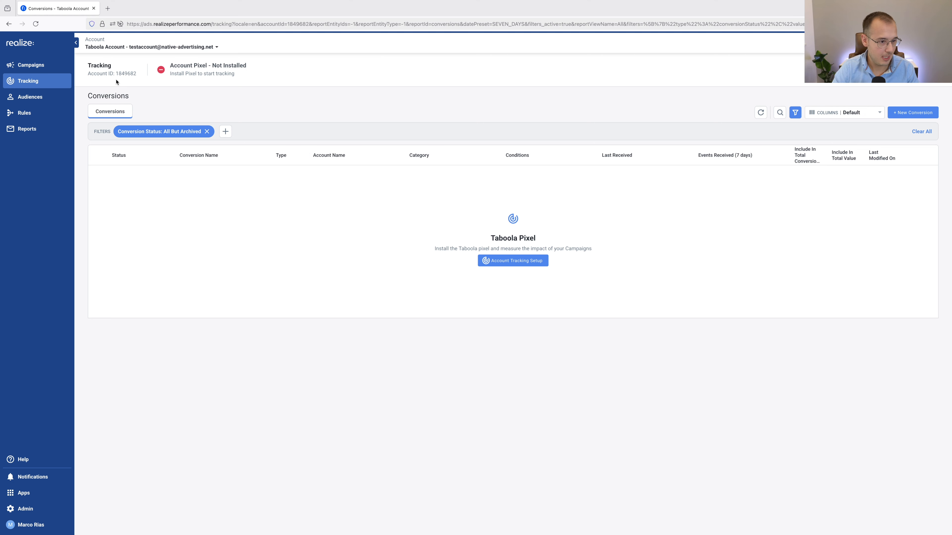
{"action": "left_click", "coordinate": [31, 65]}
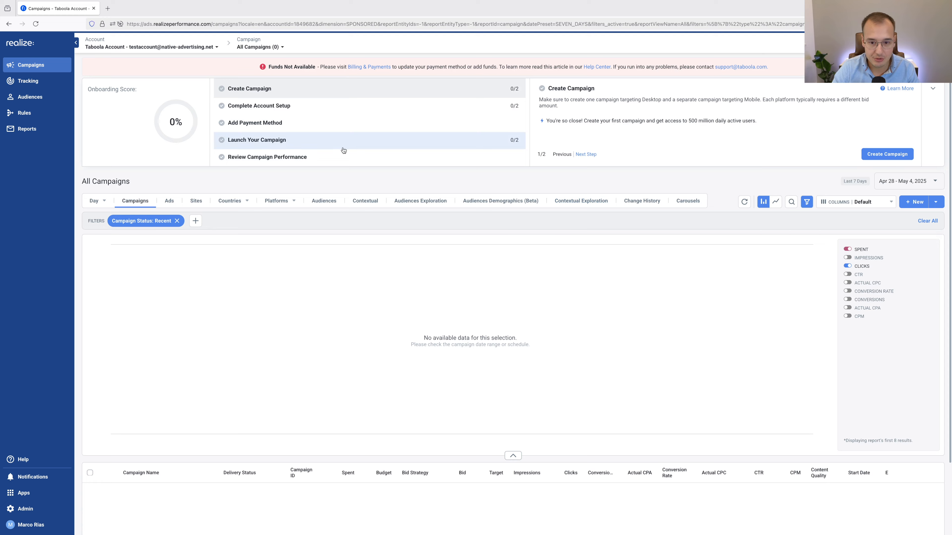
Close the Welcome to Realize message in Outlook and bring up the Preparation for Taboola Ads note in Notes.
{"action": "key", "text": "ctrl+Left"}
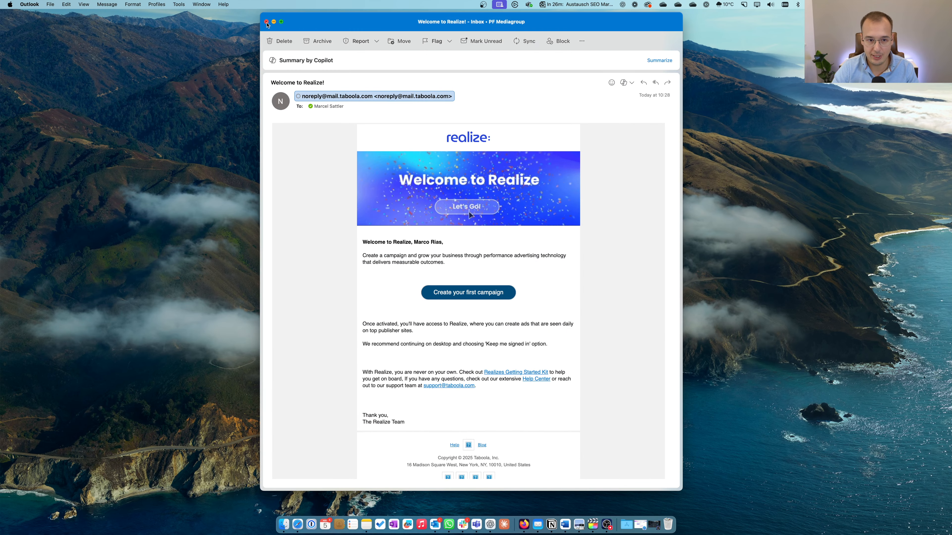
{"action": "left_click", "coordinate": [266, 21]}
{"action": "left_click", "coordinate": [433, 131]}
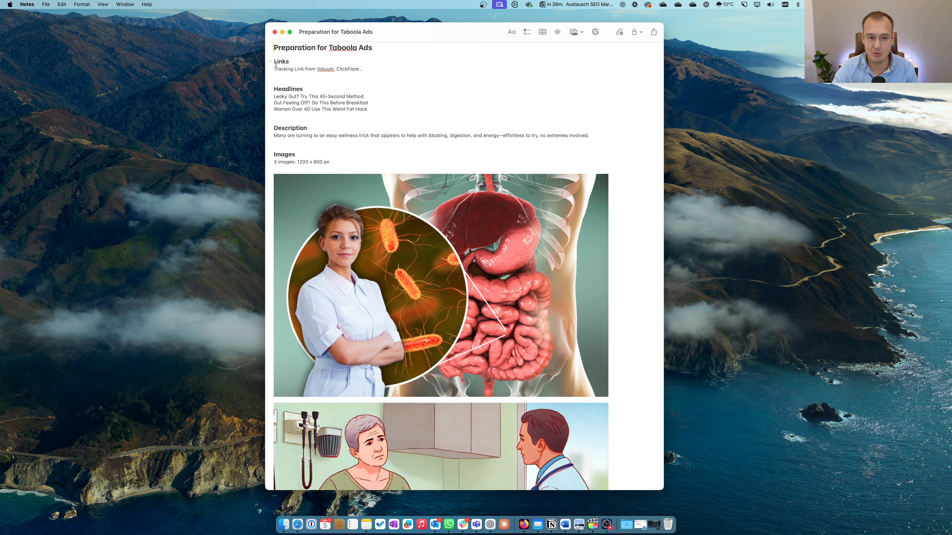
Review the tracking link, headlines and description prepared in the Taboola ads note.
{"action": "left_click_drag", "start_coordinate": [288, 71], "coordinate": [344, 70]}
{"action": "left_click", "coordinate": [367, 90]}
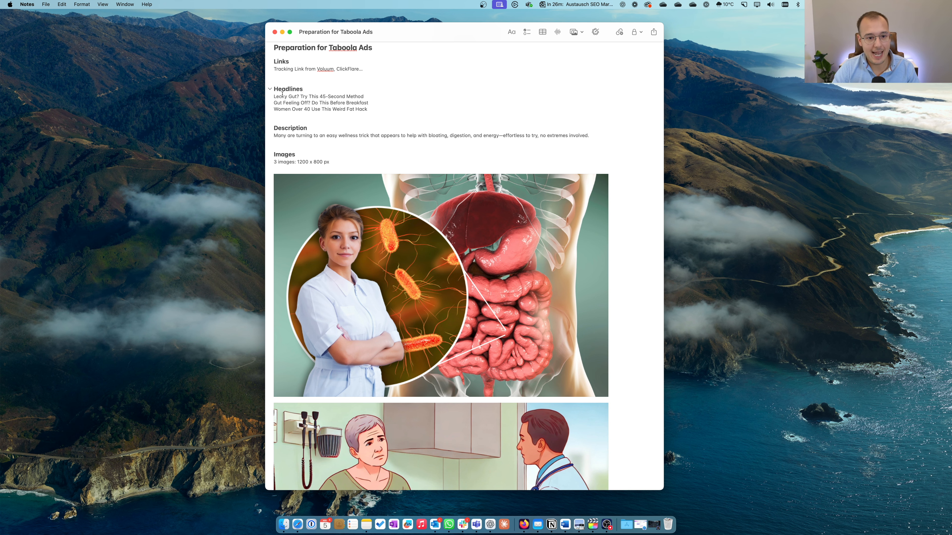
{"action": "left_click_drag", "start_coordinate": [273, 97], "coordinate": [304, 109]}
{"action": "scroll", "coordinate": [288, 90], "scroll_direction": "down", "scroll_amount": 1}
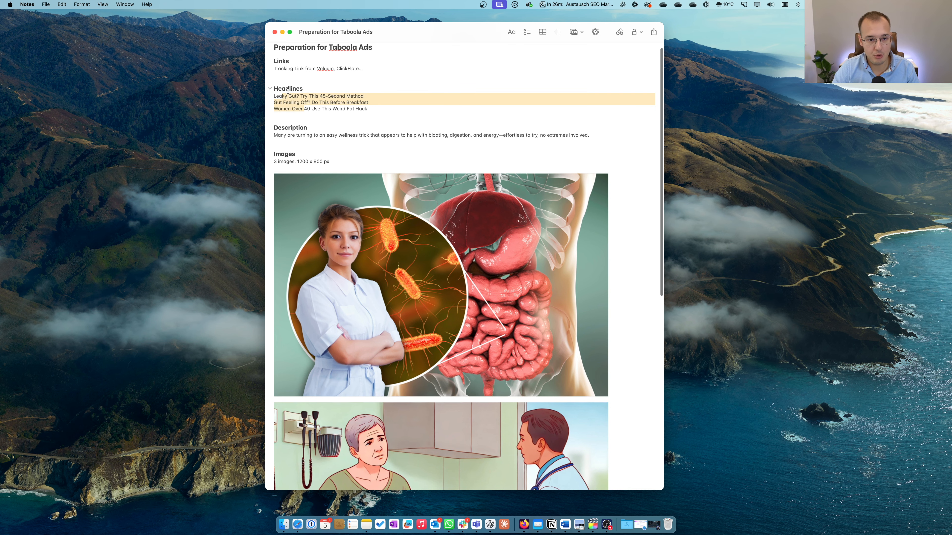
{"action": "left_click", "coordinate": [324, 112]}
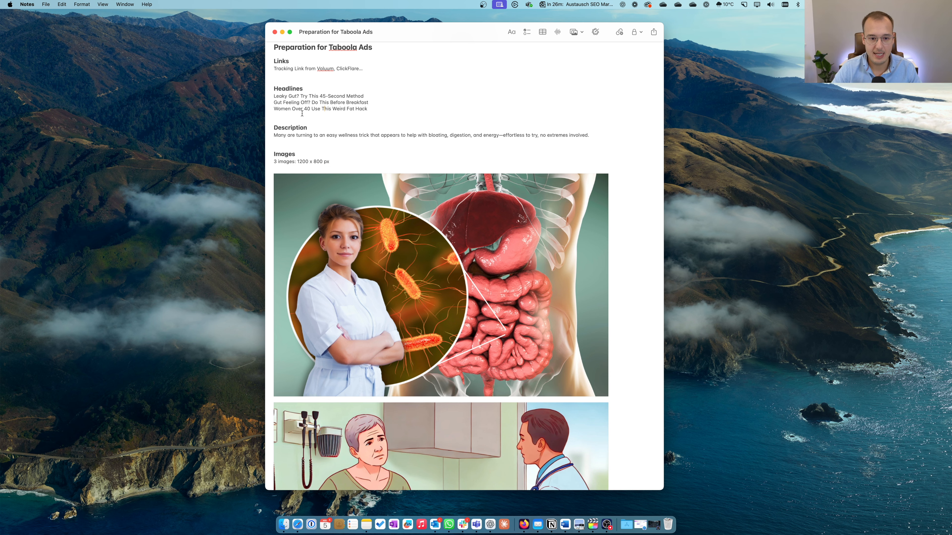
{"action": "scroll", "coordinate": [360, 169], "scroll_direction": "down", "scroll_amount": 10}
{"action": "scroll", "coordinate": [419, 213], "scroll_direction": "up", "scroll_amount": 10}
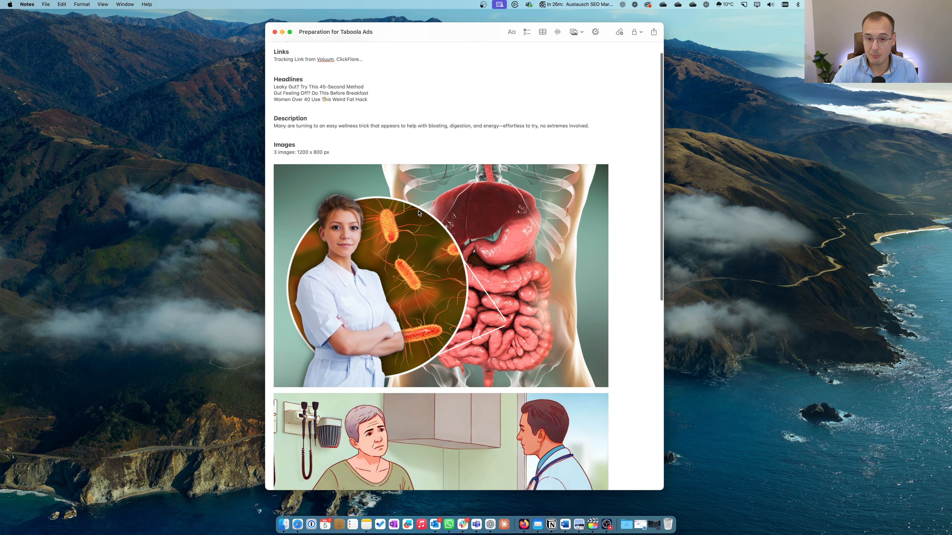
{"action": "scroll", "coordinate": [419, 213], "scroll_direction": "up", "scroll_amount": 2}
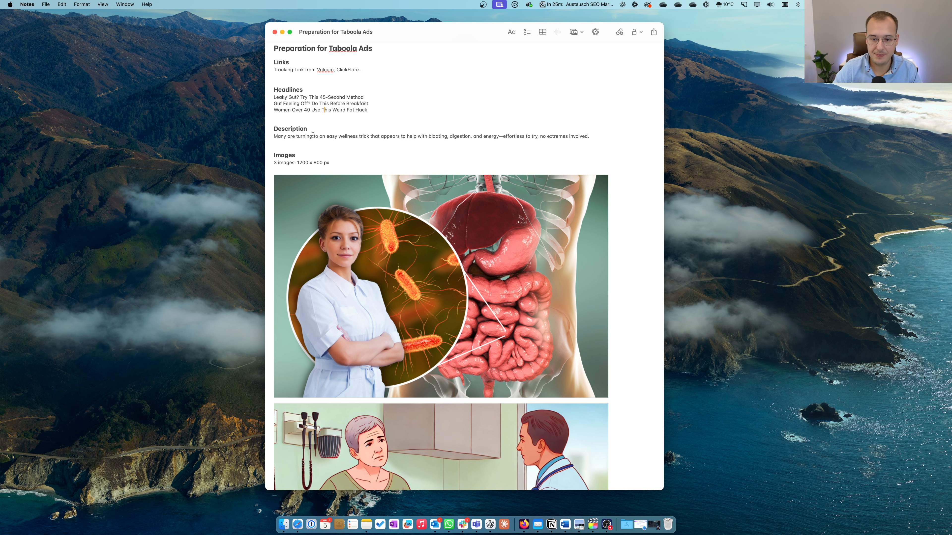
{"action": "mouse_move", "coordinate": [358, 183]}
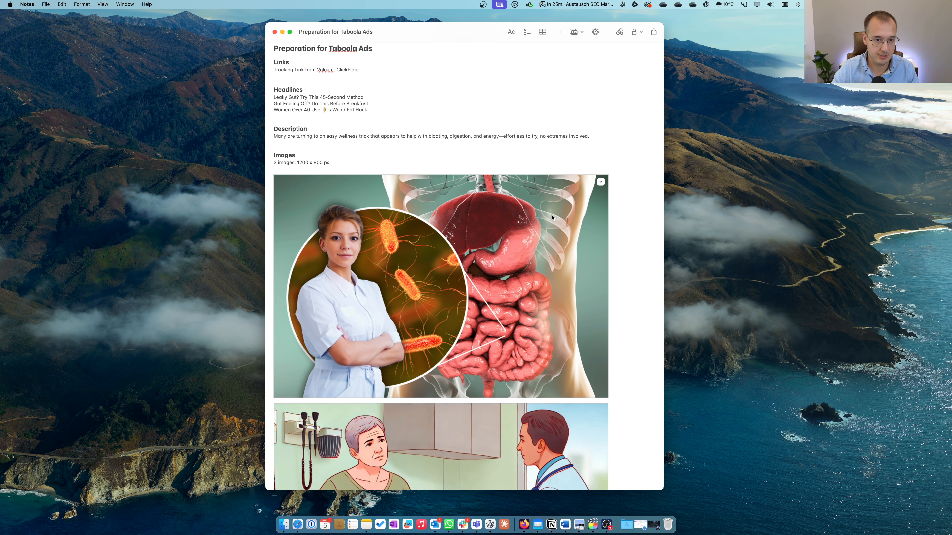
{"action": "left_click_drag", "start_coordinate": [274, 97], "coordinate": [323, 109]}
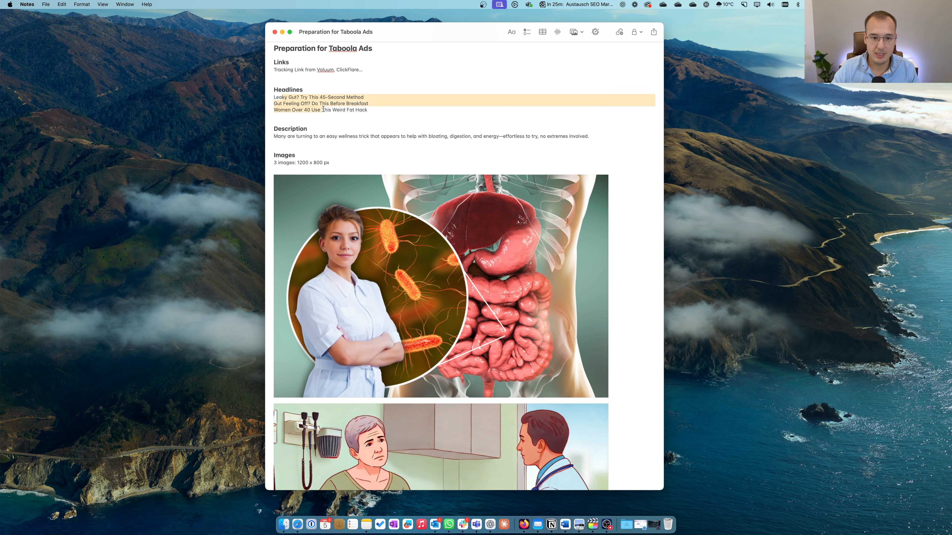
{"action": "left_click", "coordinate": [339, 112]}
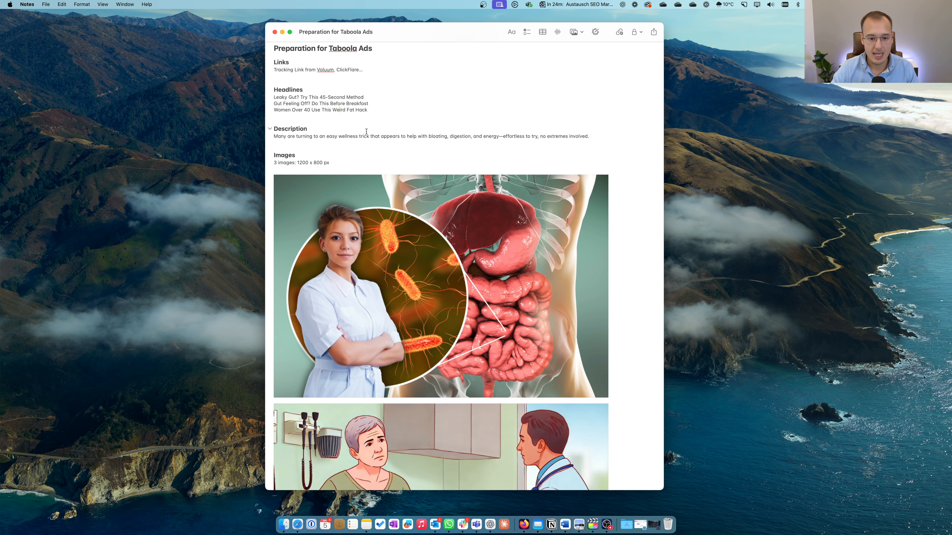
Look through the ad images in the note and check their specified dimensions.
{"action": "scroll", "coordinate": [379, 162], "scroll_direction": "down", "scroll_amount": 10}
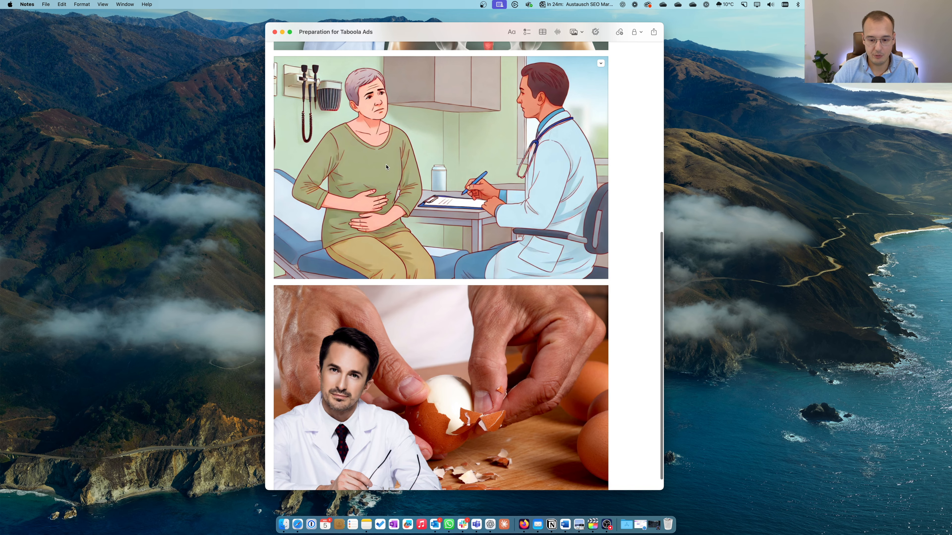
{"action": "scroll", "coordinate": [395, 165], "scroll_direction": "down", "scroll_amount": 2}
{"action": "scroll", "coordinate": [395, 165], "scroll_direction": "up", "scroll_amount": 10}
{"action": "scroll", "coordinate": [403, 164], "scroll_direction": "up", "scroll_amount": 2}
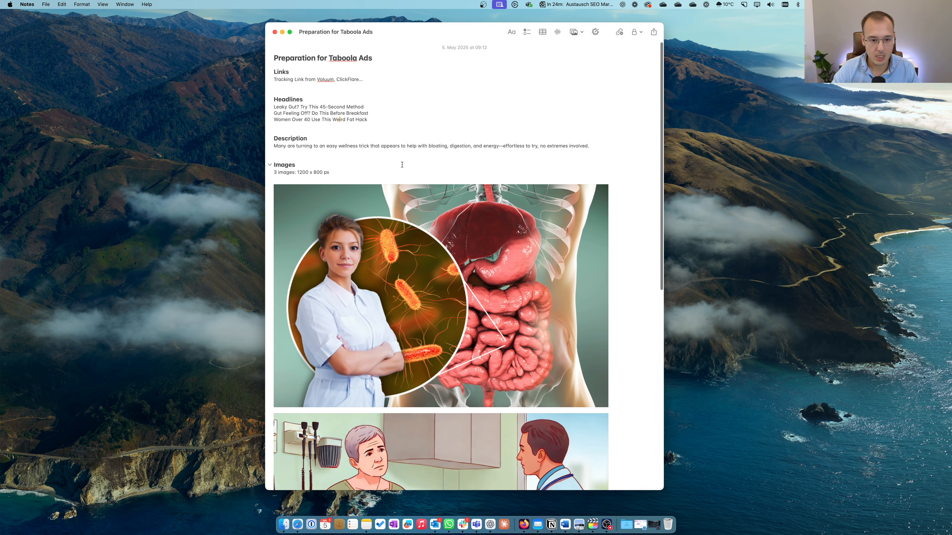
{"action": "left_click_drag", "start_coordinate": [298, 173], "coordinate": [330, 170]}
{"action": "left_click", "coordinate": [379, 166]}
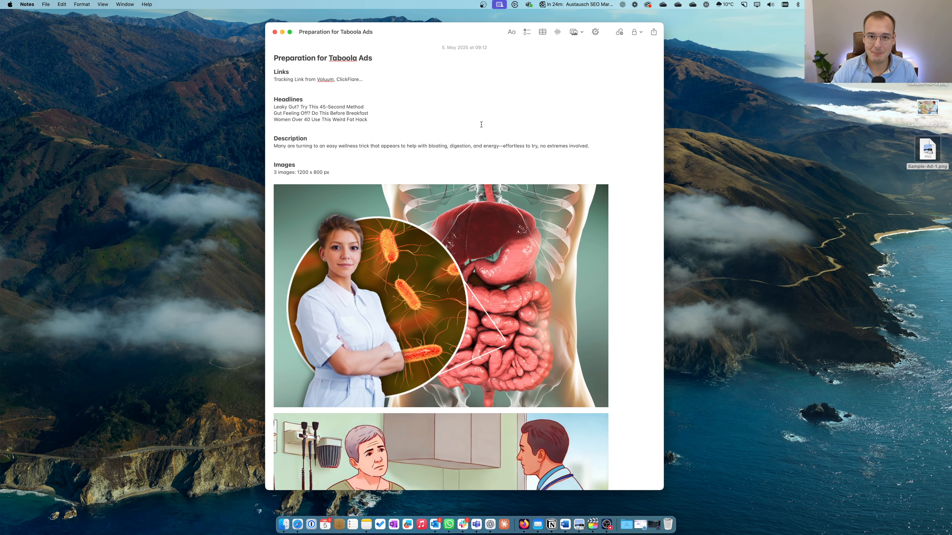
{"action": "scroll", "coordinate": [472, 210], "scroll_direction": "down", "scroll_amount": 10}
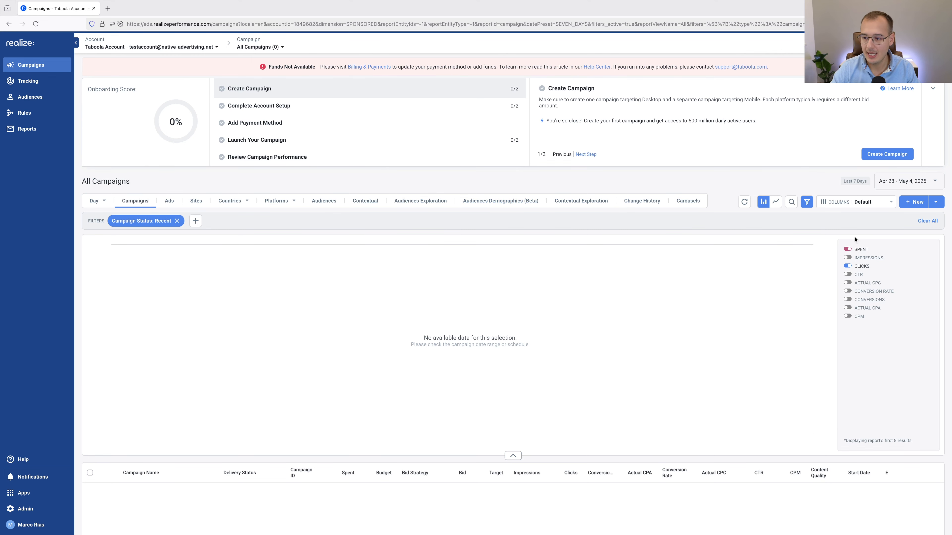
Create a new standard campaign in Realize and name it "YYYY-MM-DD US - MOB - iOS - Start Campaign".
{"action": "left_click", "coordinate": [914, 202]}
{"action": "left_click", "coordinate": [930, 217]}
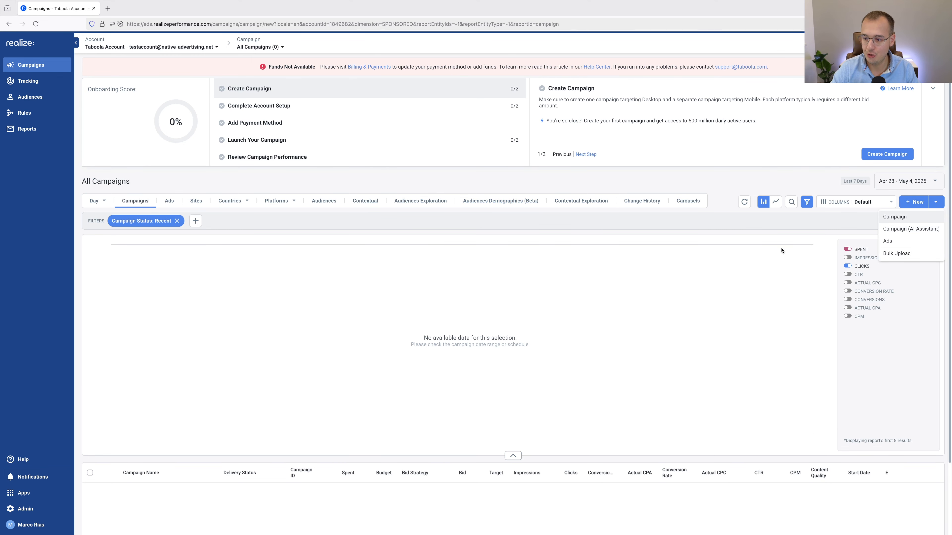
{"action": "left_click", "coordinate": [356, 144]}
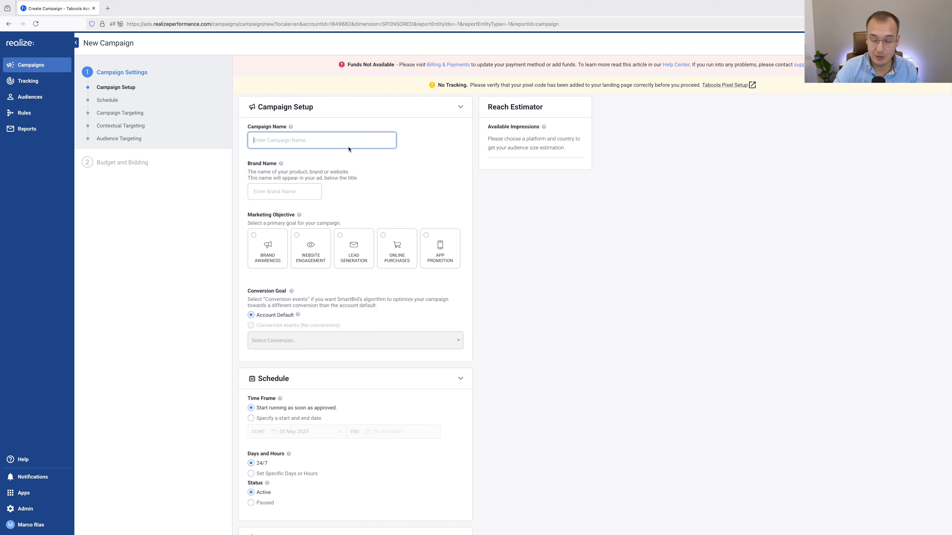
{"action": "type", "text": "YYYY"}
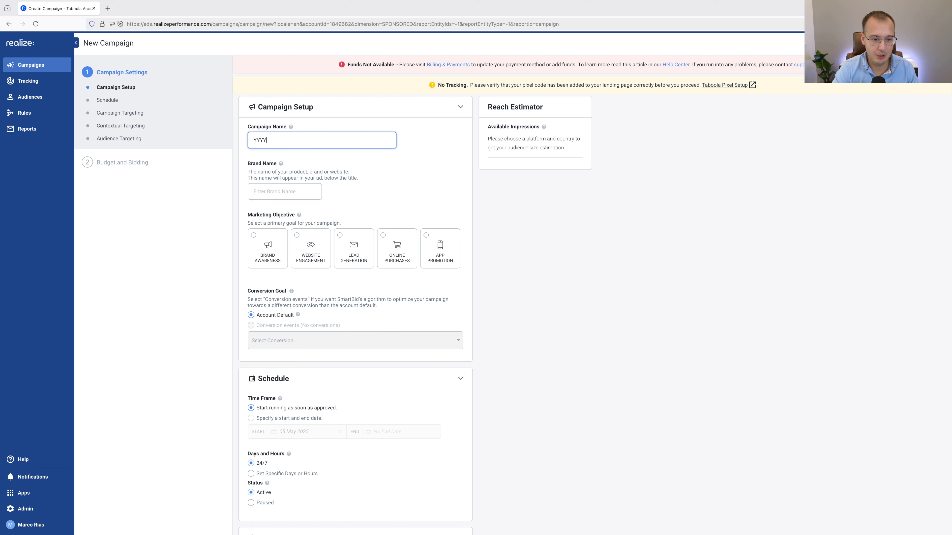
{"action": "type", "text": "-MM-Y"}
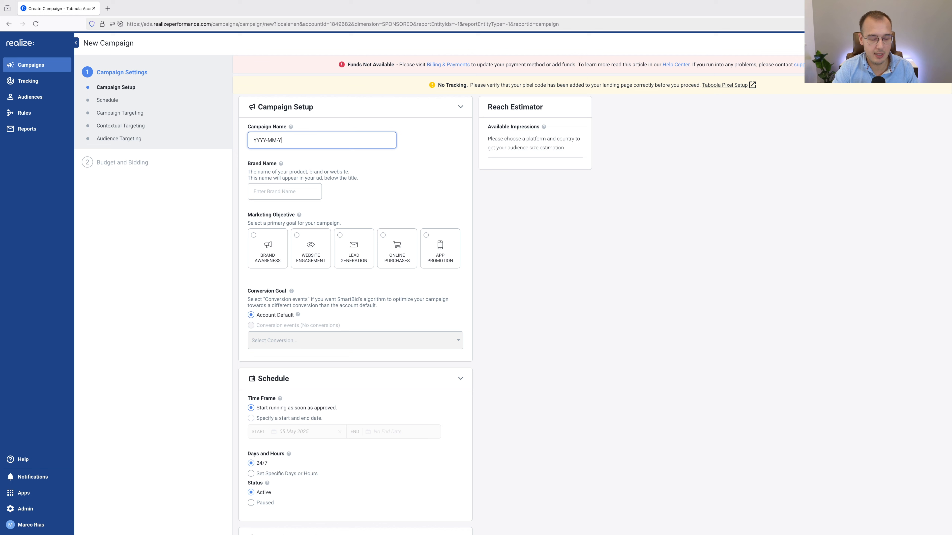
{"action": "type", "text": "D US"}
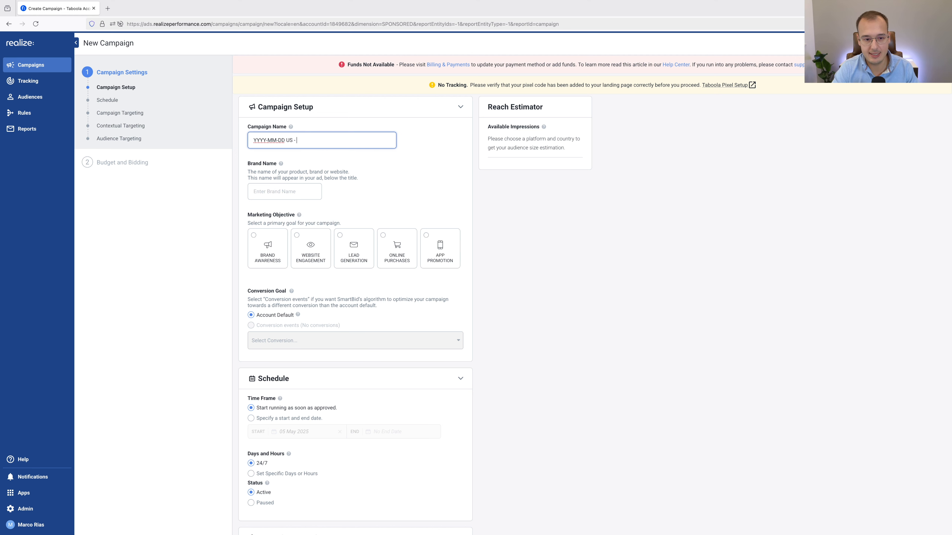
{"action": "type", "text": " - MOB"}
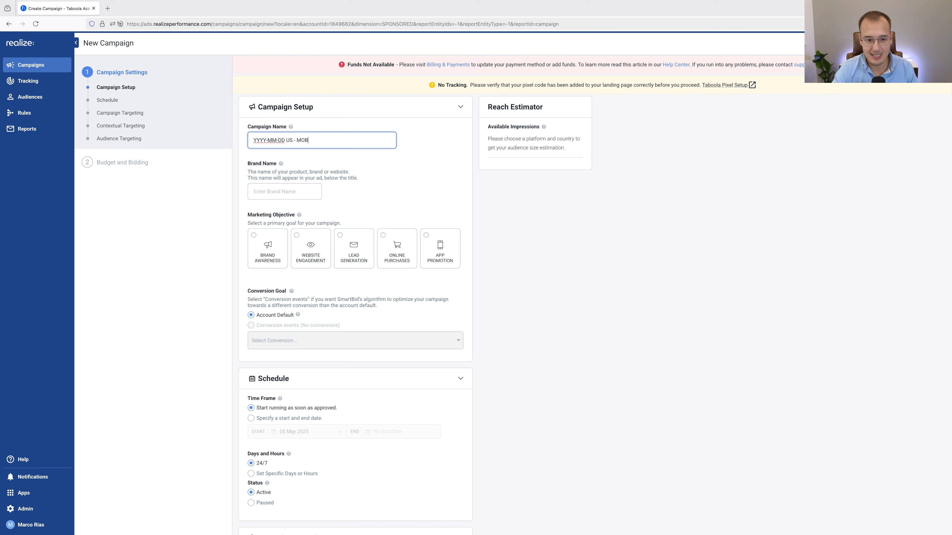
{"action": "type", "text": " - iOS -"}
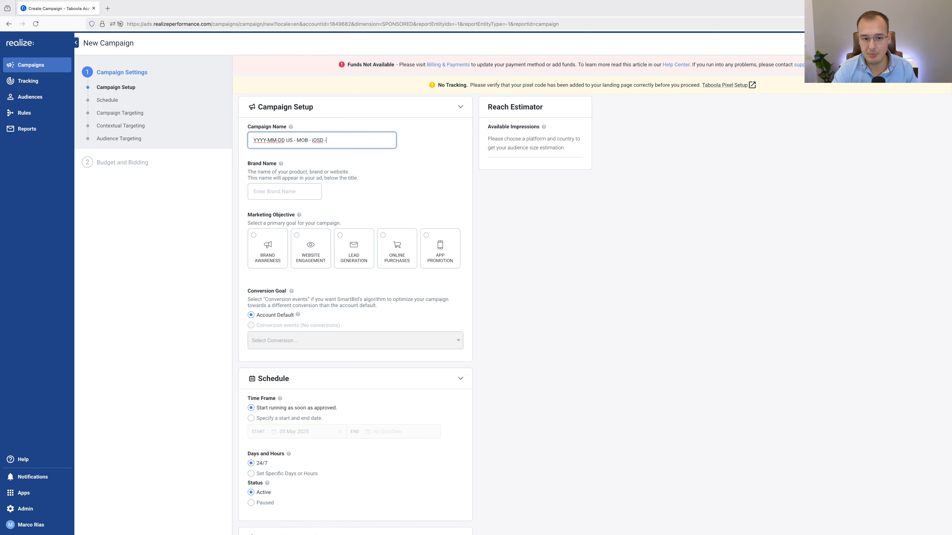
{"action": "type", "text": " Start Campaing"}
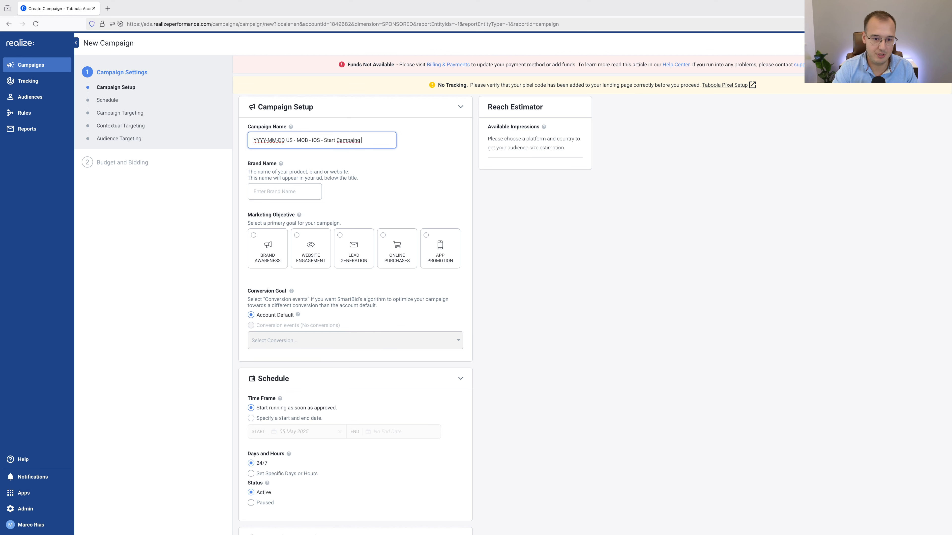
{"action": "key", "text": "BackSpace"}
{"action": "key", "text": "BackSpace"}
{"action": "key", "text": "BackSpace"}
{"action": "type", "text": "ig"}
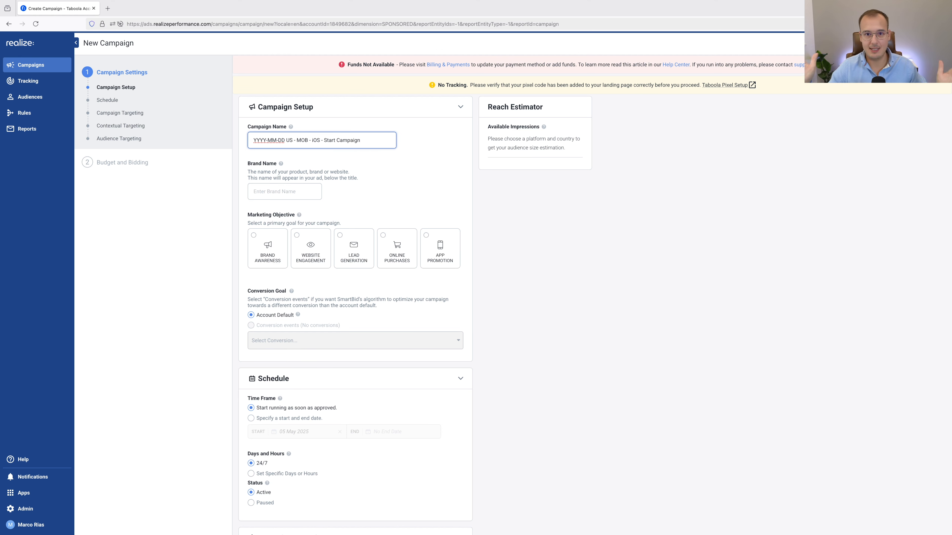
{"action": "left_click", "coordinate": [552, 199]}
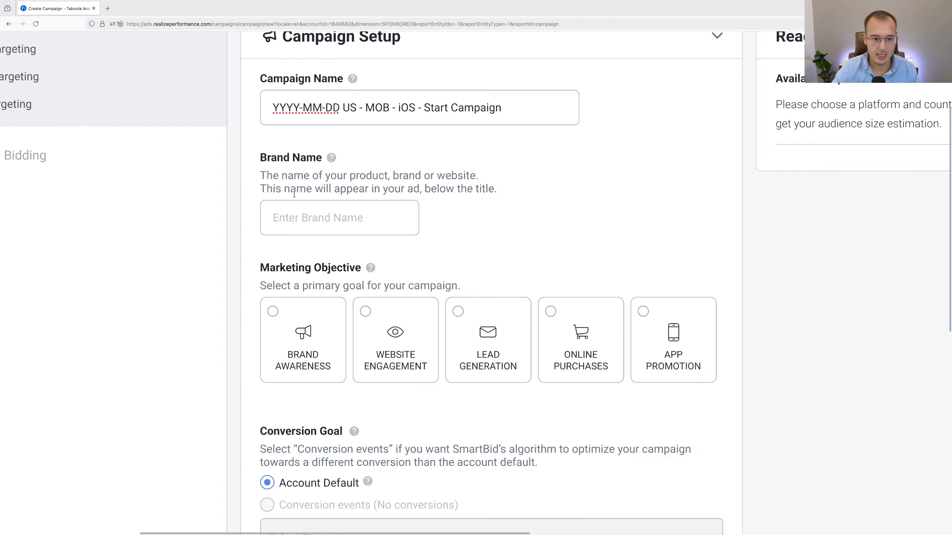
Set the campaign's brand name to "My happy gut".
{"action": "left_click", "coordinate": [324, 257]}
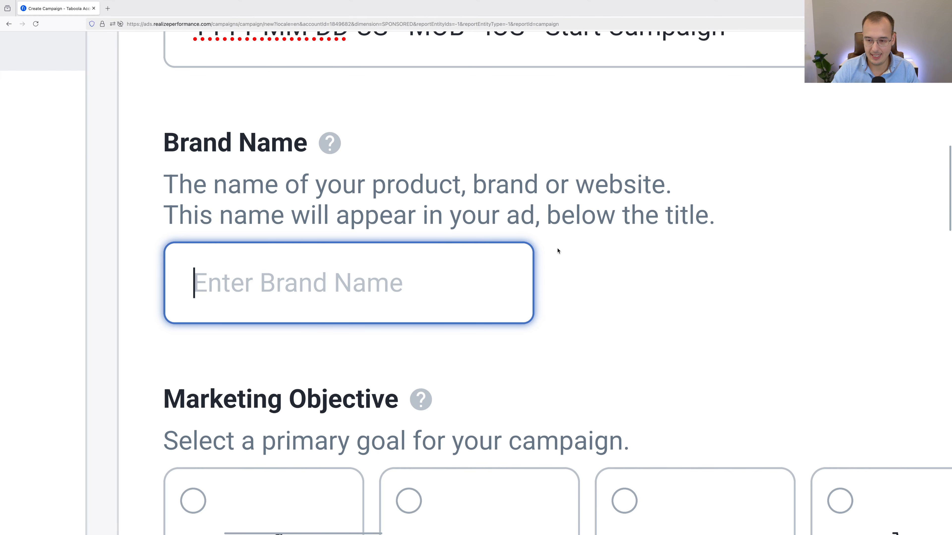
{"action": "scroll", "coordinate": [559, 251], "scroll_direction": "right", "scroll_amount": 1}
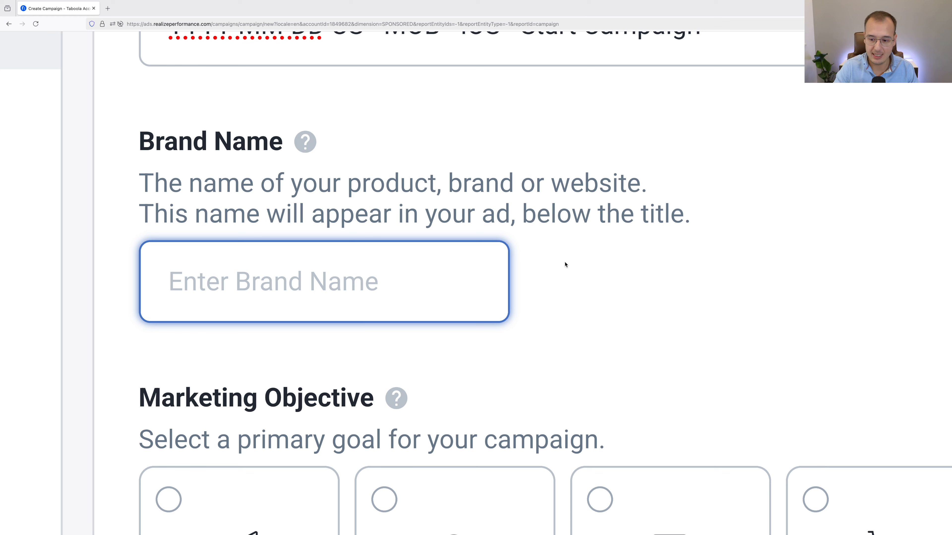
{"action": "type", "text": "My happy gut"}
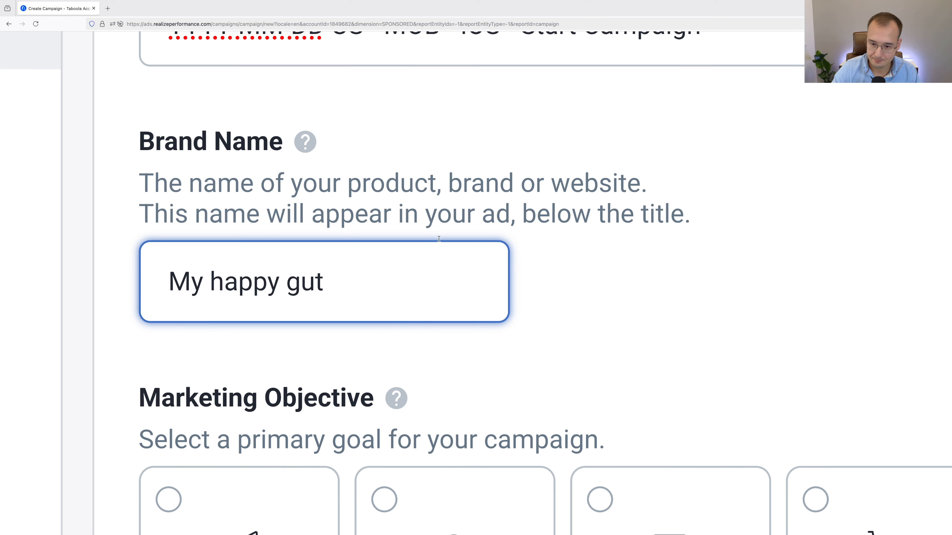
{"action": "key", "text": "ctrl+minus"}
{"action": "key", "text": "ctrl+0"}
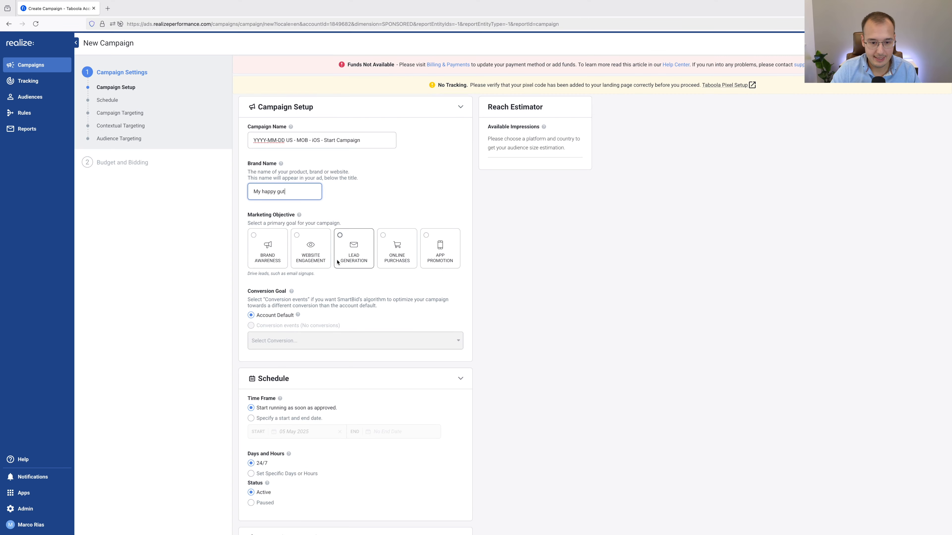
Set the campaign's marketing objective to Online Purchases and review the Account Default conversion goal.
{"action": "left_click_drag", "start_coordinate": [257, 215], "coordinate": [284, 215]}
{"action": "left_click", "coordinate": [401, 211]}
{"action": "scroll", "coordinate": [380, 248], "scroll_direction": "up", "scroll_amount": 10}
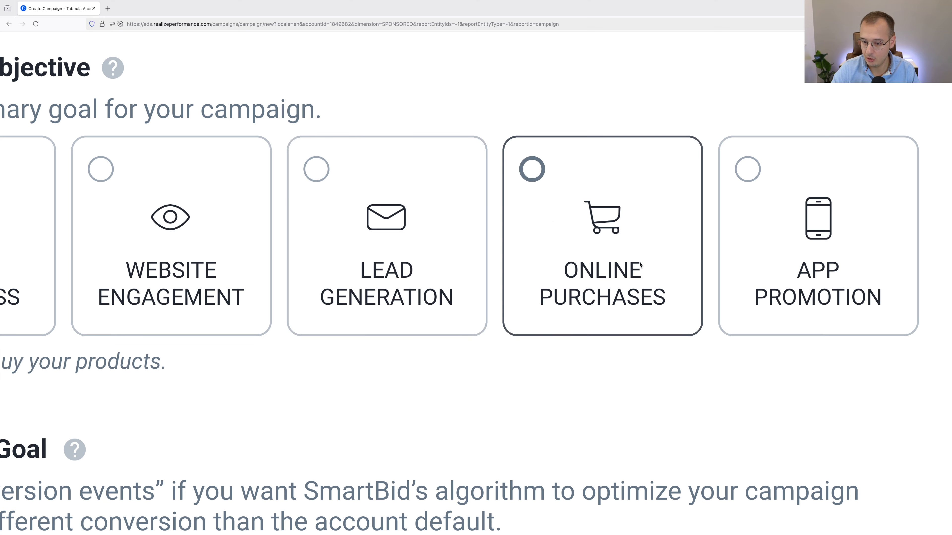
{"action": "left_click", "coordinate": [583, 177]}
{"action": "scroll", "coordinate": [688, 233], "scroll_direction": "down", "scroll_amount": 2}
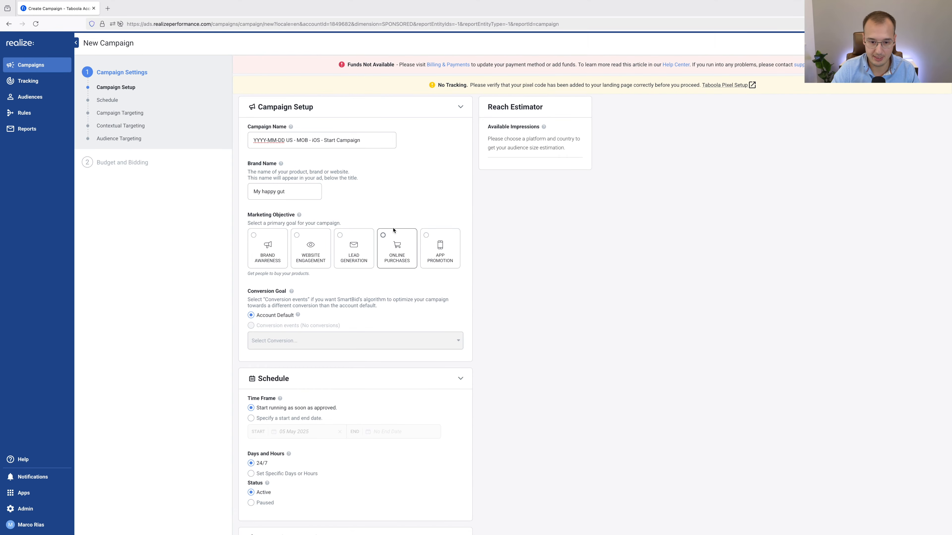
{"action": "scroll", "coordinate": [278, 222], "scroll_direction": "down", "scroll_amount": 2}
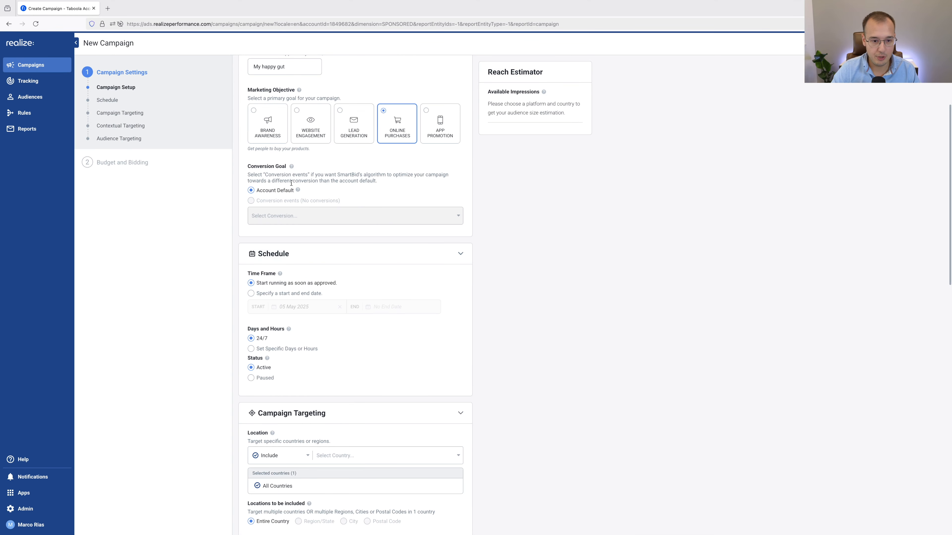
{"action": "scroll", "coordinate": [291, 184], "scroll_direction": "up", "scroll_amount": 5}
{"action": "scroll", "coordinate": [295, 187], "scroll_direction": "down", "scroll_amount": 3}
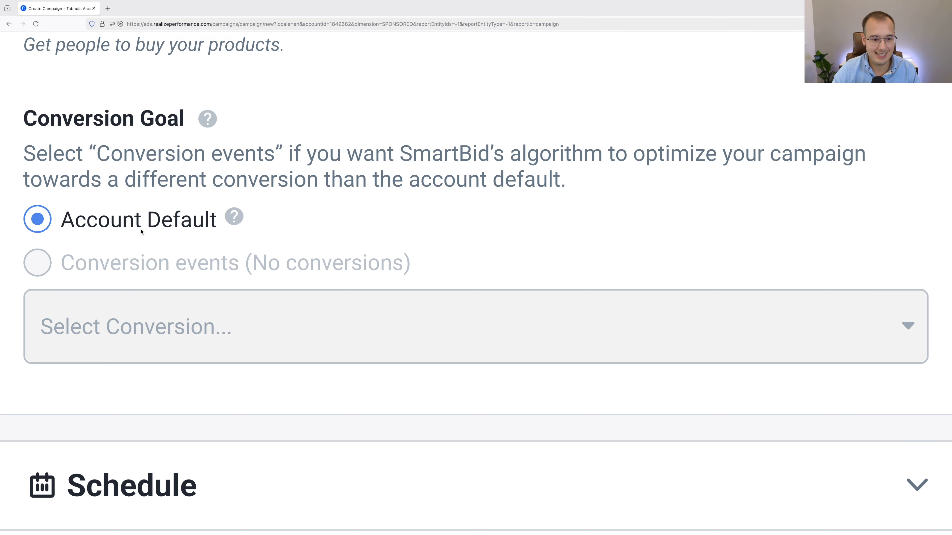
{"action": "scroll", "coordinate": [303, 229], "scroll_direction": "down", "scroll_amount": 10}
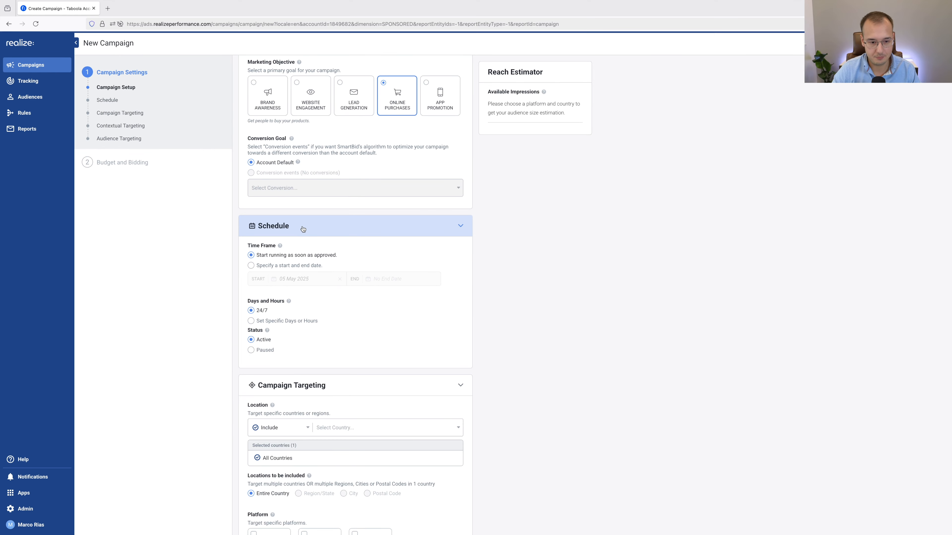
Try a time frame from 07 May 2025 to 14 May 2025, and return to starting as soon as approved.
{"action": "scroll", "coordinate": [302, 229], "scroll_direction": "down", "scroll_amount": 2}
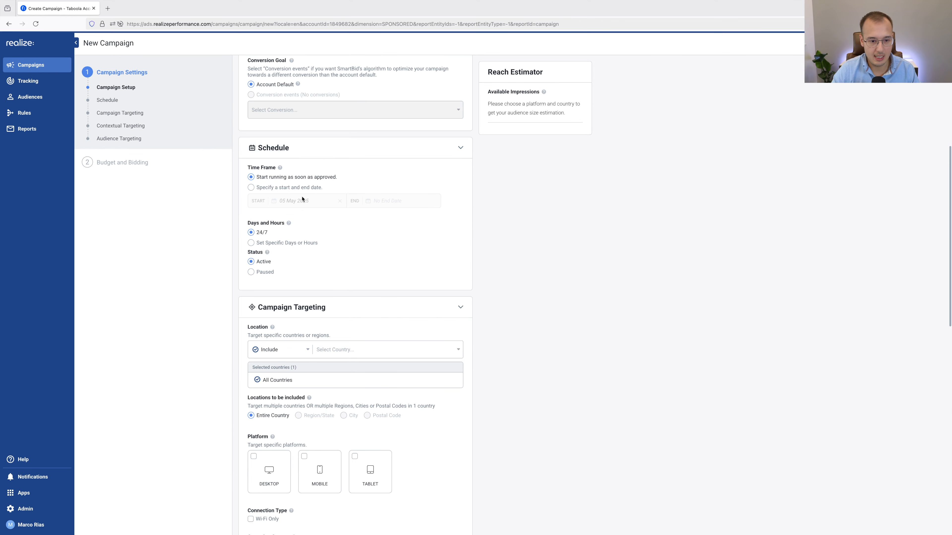
{"action": "left_click", "coordinate": [276, 187]}
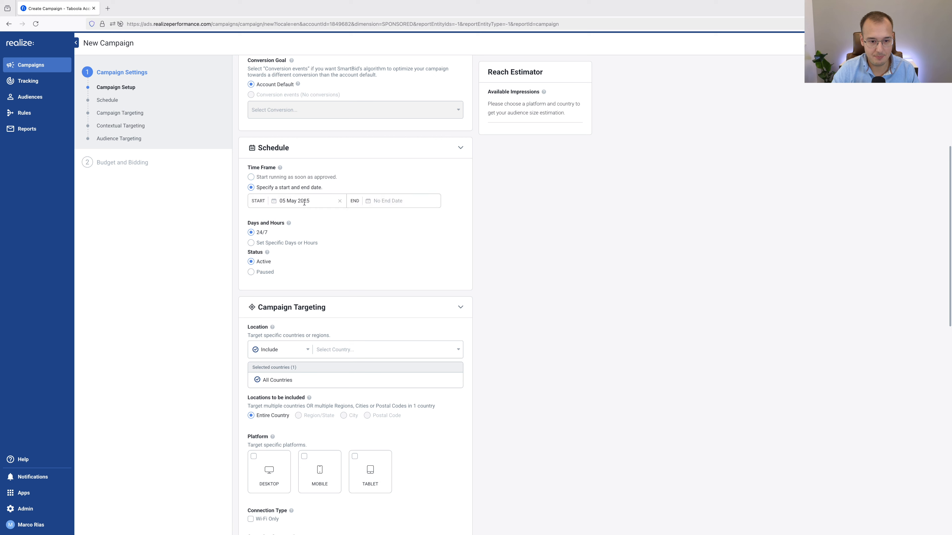
{"action": "left_click", "coordinate": [342, 205]}
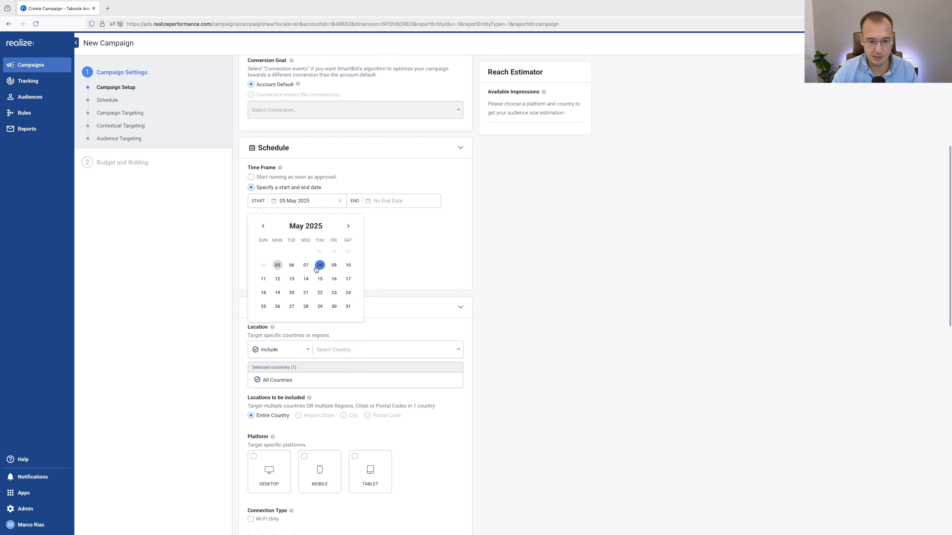
{"action": "left_click", "coordinate": [305, 266]}
{"action": "left_click", "coordinate": [396, 200]}
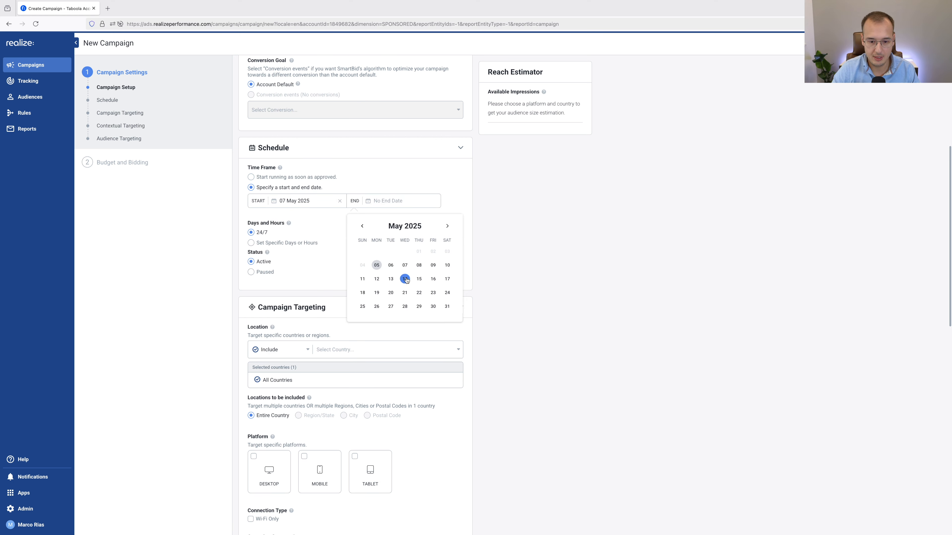
{"action": "left_click", "coordinate": [405, 279]}
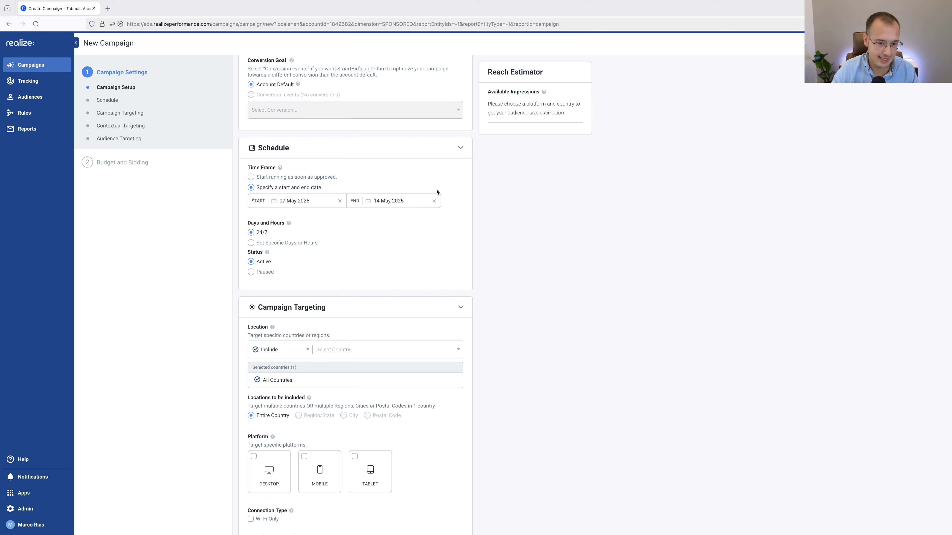
{"action": "left_click", "coordinate": [277, 178]}
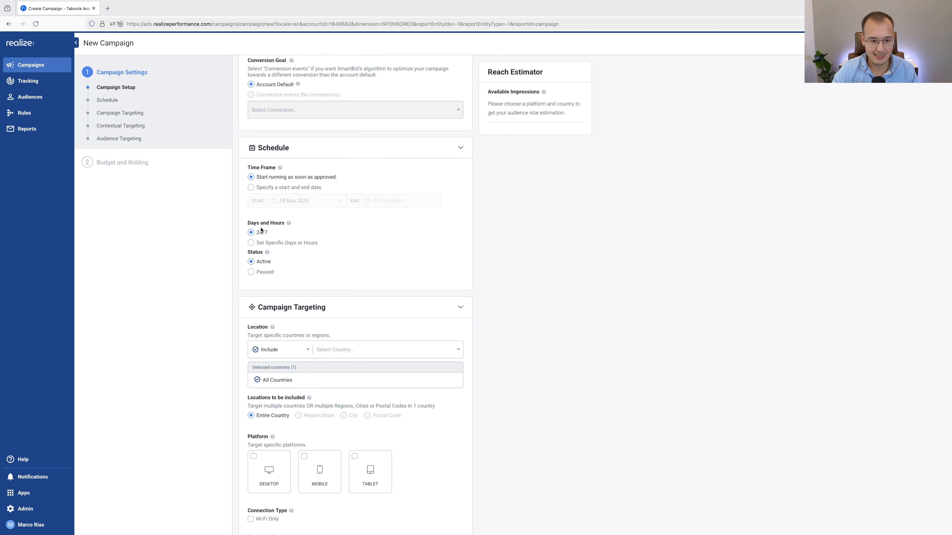
Switch the campaign's days and hours to a specific schedule and remove every day entry except Monday.
{"action": "scroll", "coordinate": [280, 266], "scroll_direction": "up", "scroll_amount": 5}
{"action": "scroll", "coordinate": [280, 265], "scroll_direction": "up", "scroll_amount": 3}
{"action": "scroll", "coordinate": [400, 244], "scroll_direction": "right", "scroll_amount": 5}
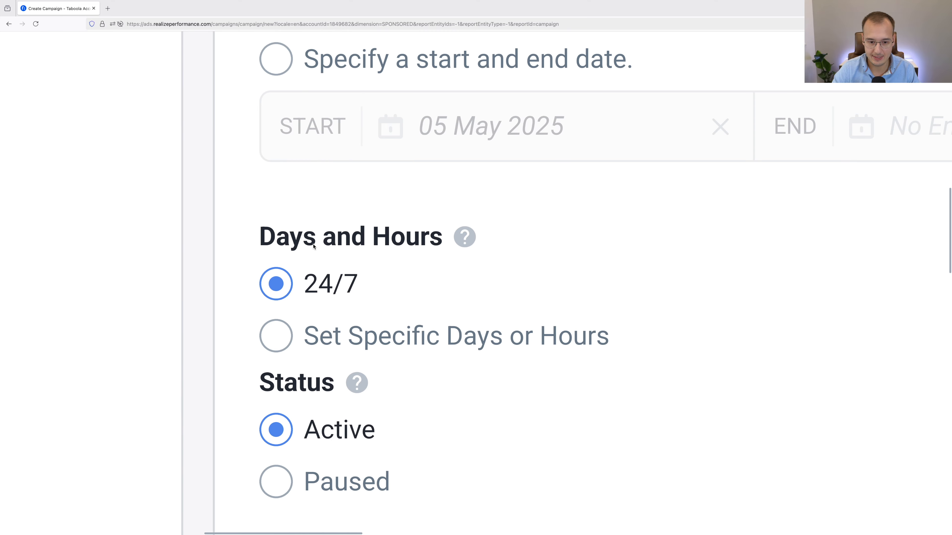
{"action": "scroll", "coordinate": [316, 247], "scroll_direction": "down", "scroll_amount": 8}
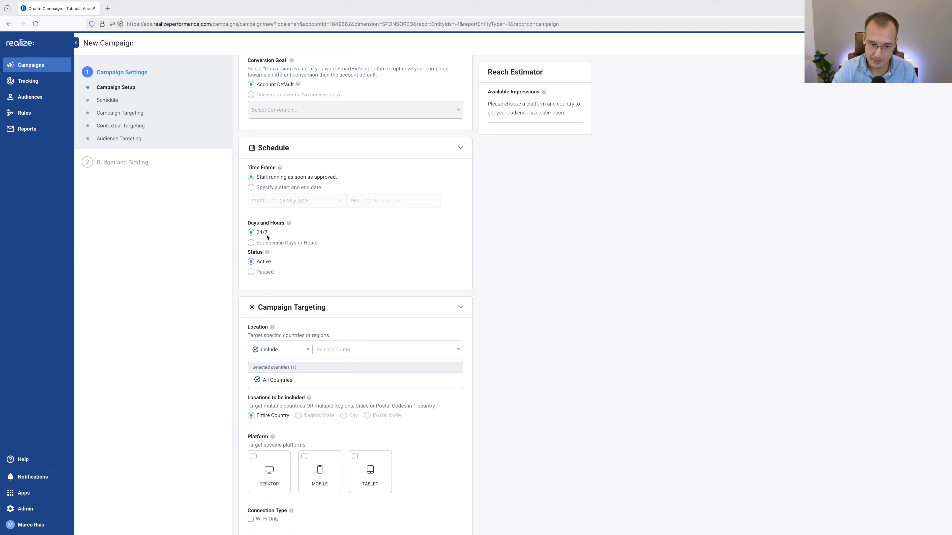
{"action": "left_click", "coordinate": [284, 243]}
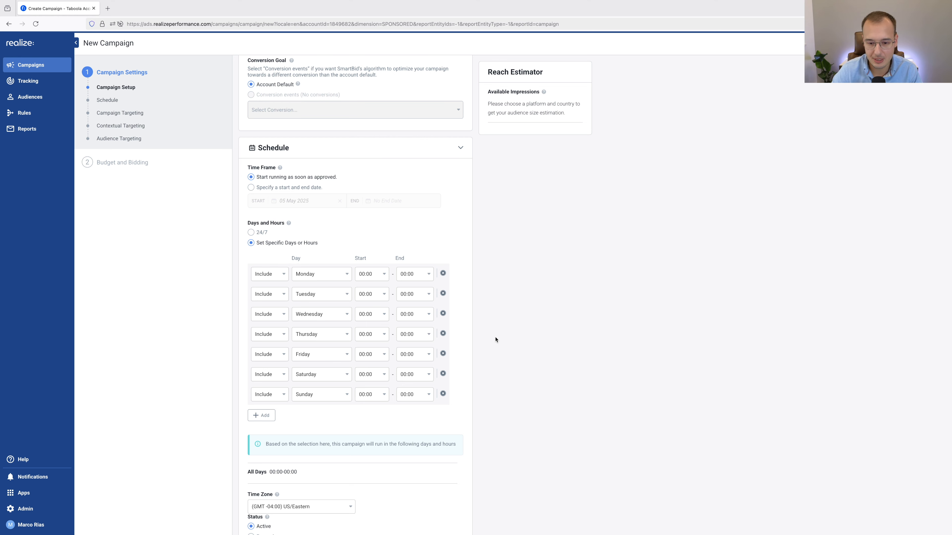
{"action": "left_click", "coordinate": [443, 295]}
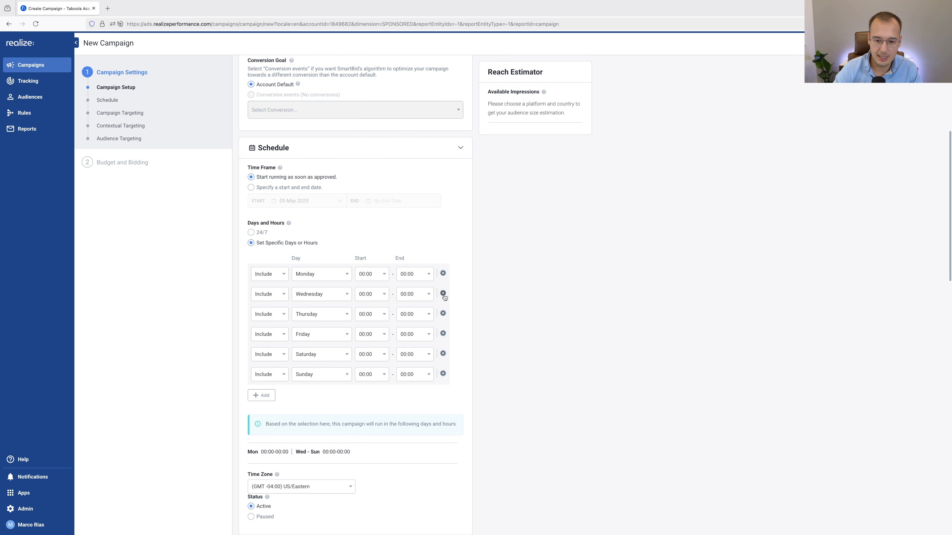
{"action": "left_click", "coordinate": [444, 295]}
{"action": "left_click", "coordinate": [443, 294]}
{"action": "left_click", "coordinate": [443, 294]}
{"action": "left_click", "coordinate": [443, 294]}
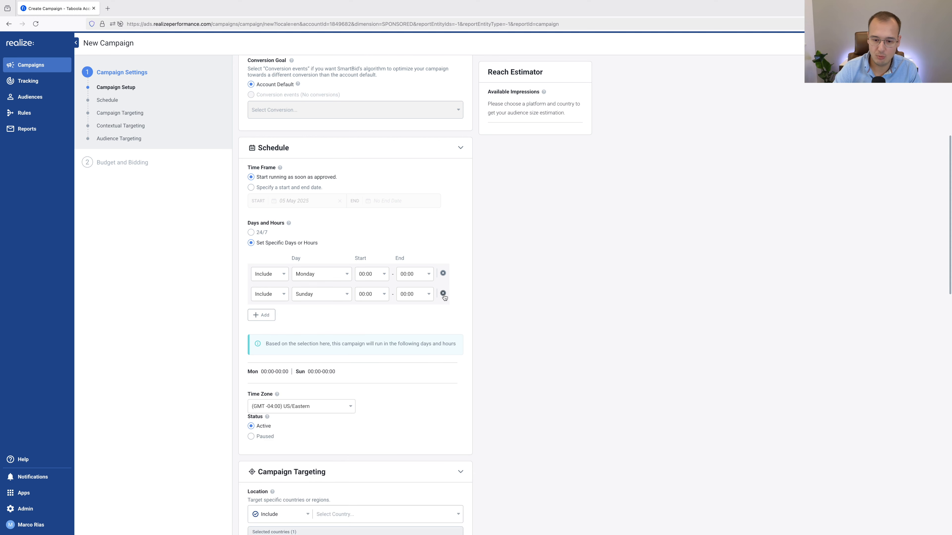
{"action": "left_click", "coordinate": [443, 294]}
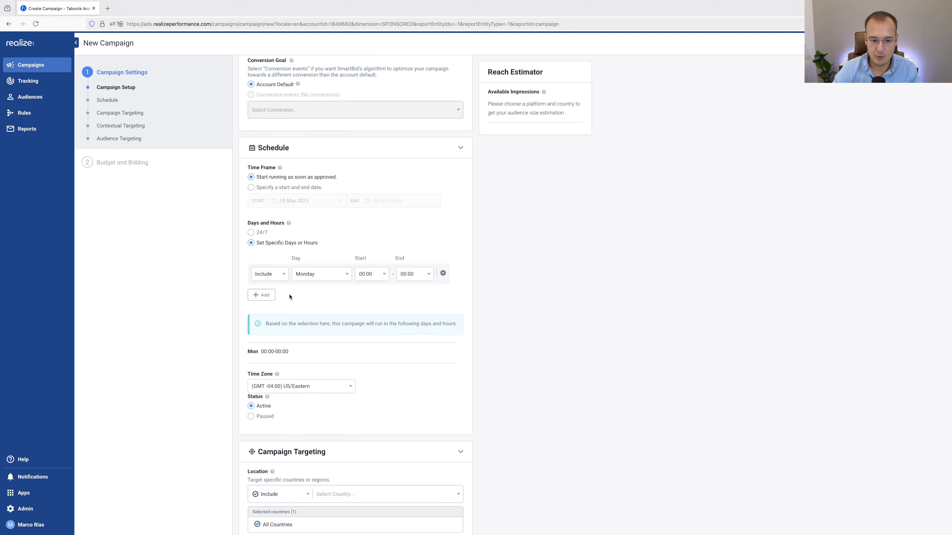
Set the remaining schedule entry to All Days with a 07:00 start, and open its end time choices.
{"action": "left_click", "coordinate": [333, 280]}
{"action": "left_click", "coordinate": [311, 290]}
{"action": "left_click", "coordinate": [369, 274]}
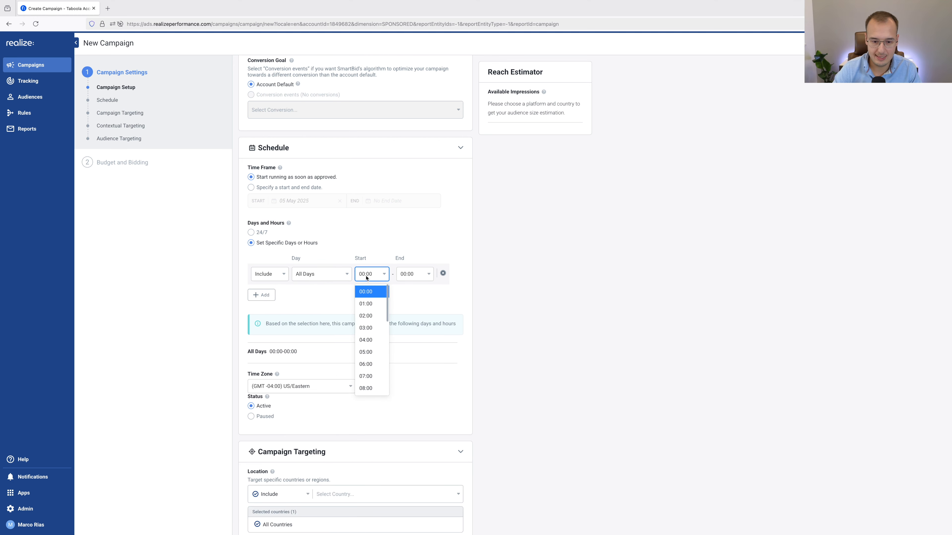
{"action": "left_click", "coordinate": [366, 376]}
{"action": "left_click", "coordinate": [412, 275]}
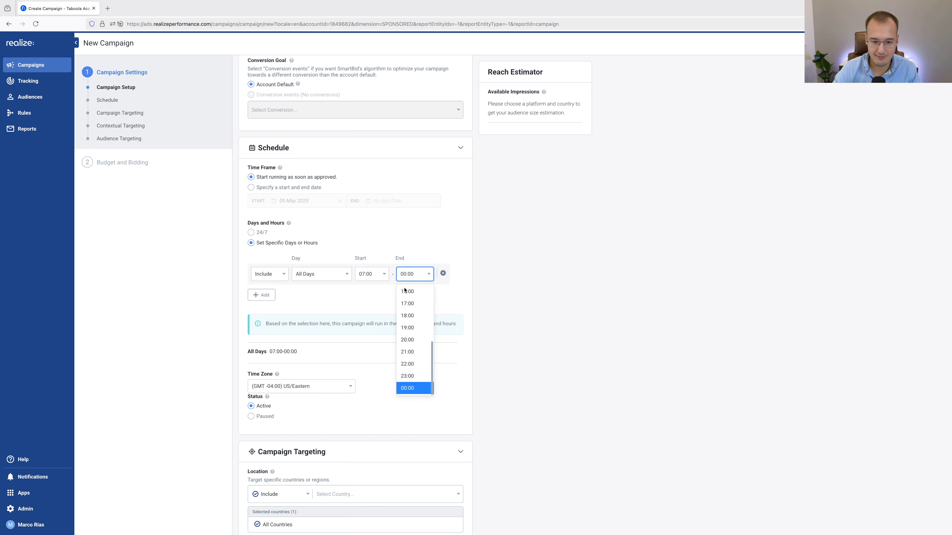
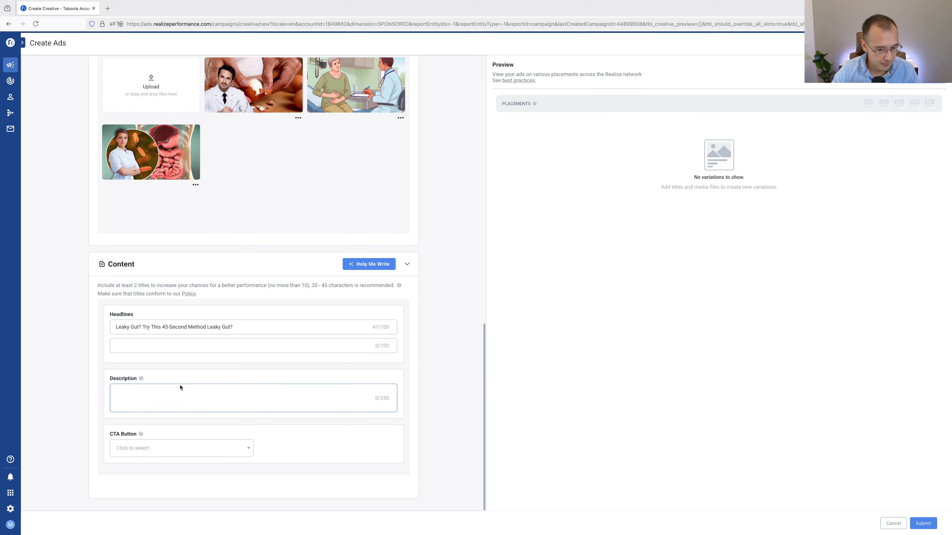
Copy "Gut Feeling Off? Do This Before Breakfast" from the note in Notes into the ad's second headline in Realize.
{"action": "key", "text": "ctrl+Left"}
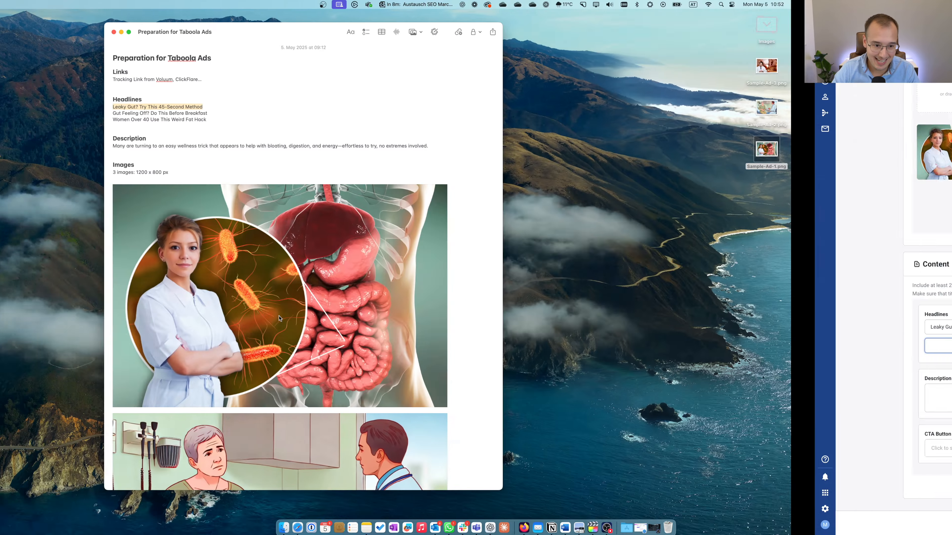
{"action": "left_click_drag", "start_coordinate": [369, 113], "coordinate": [273, 113]}
{"action": "key", "text": "super+c"}
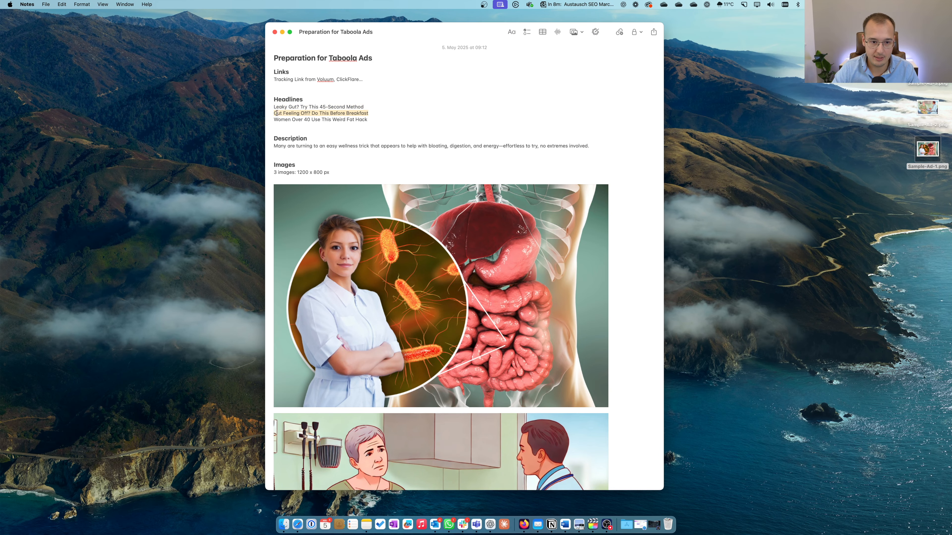
{"action": "key", "text": "ctrl+Right"}
{"action": "key", "text": "super+v"}
Copy "Women Over 40 Use This Weird Fat Hack" from the note in Notes into the ad's third headline in Realize.
{"action": "key", "text": "ctrl+Left"}
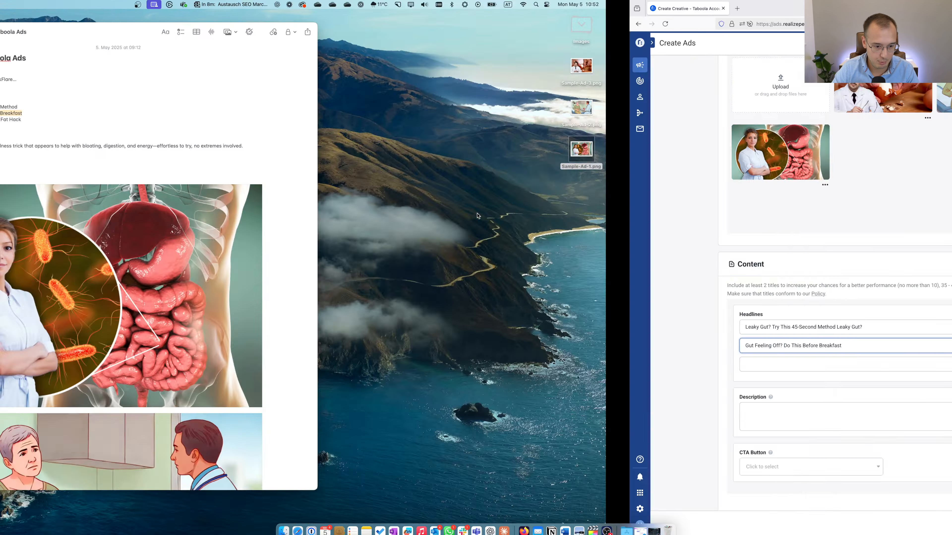
{"action": "left_click_drag", "start_coordinate": [374, 120], "coordinate": [255, 119]}
{"action": "key", "text": "super+c"}
{"action": "key", "text": "ctrl+Right"}
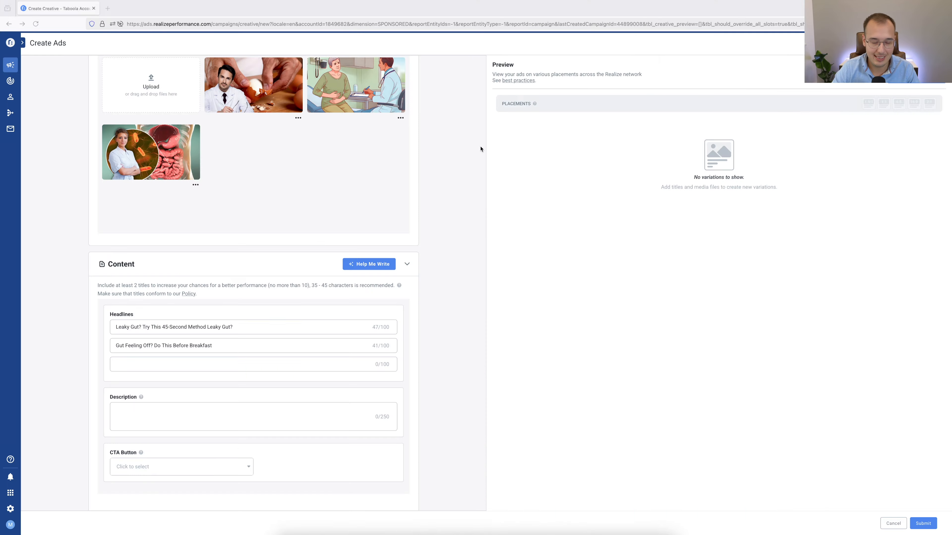
{"action": "left_click", "coordinate": [150, 366]}
{"action": "key", "text": "super+v"}
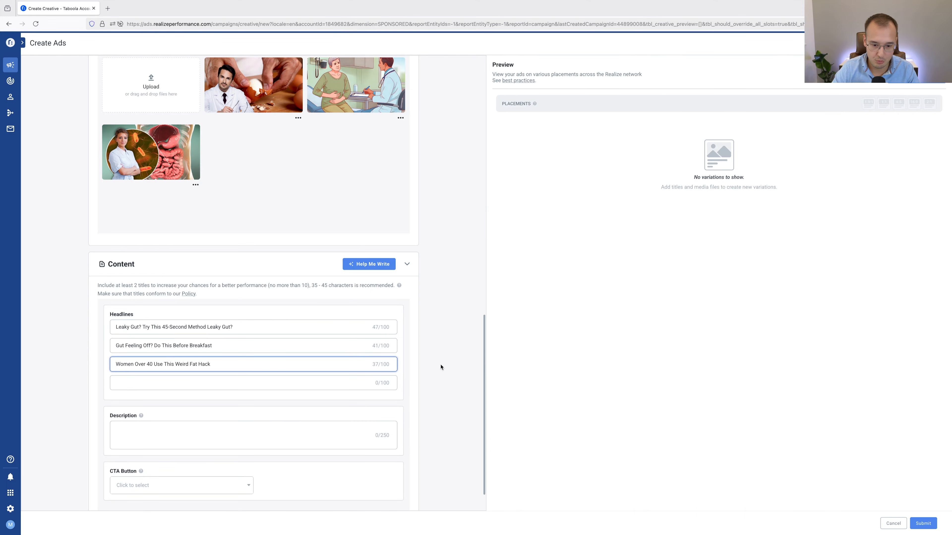
Copy the prepared wellness trick description from the note in Notes into the ad's description in Realize.
{"action": "scroll", "coordinate": [440, 366], "scroll_direction": "down", "scroll_amount": 2}
{"action": "key", "text": "ctrl+Left"}
{"action": "left_click_drag", "start_coordinate": [593, 147], "coordinate": [252, 147]}
{"action": "key", "text": "super+c"}
{"action": "key", "text": "ctrl+Right"}
{"action": "left_click", "coordinate": [182, 397]}
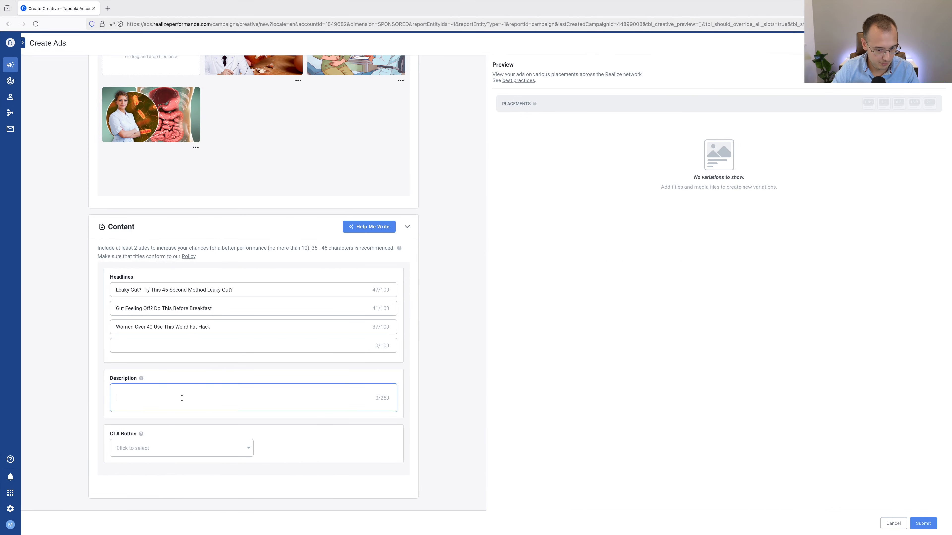
{"action": "key", "text": "super+v"}
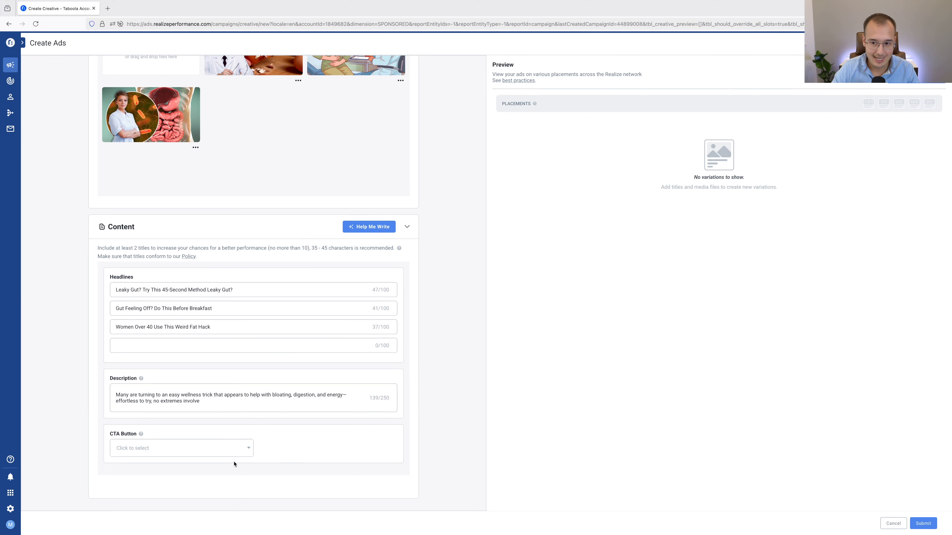
Search the ad's CTA button options for "order" and clear the search.
{"action": "left_click", "coordinate": [150, 454]}
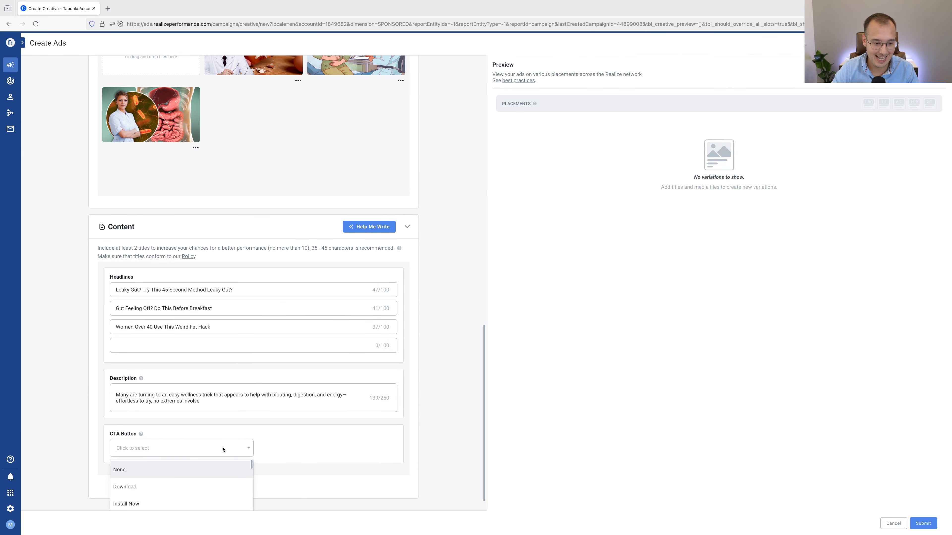
{"action": "scroll", "coordinate": [211, 465], "scroll_direction": "down", "scroll_amount": 5}
{"action": "scroll", "coordinate": [211, 465], "scroll_direction": "up", "scroll_amount": 5}
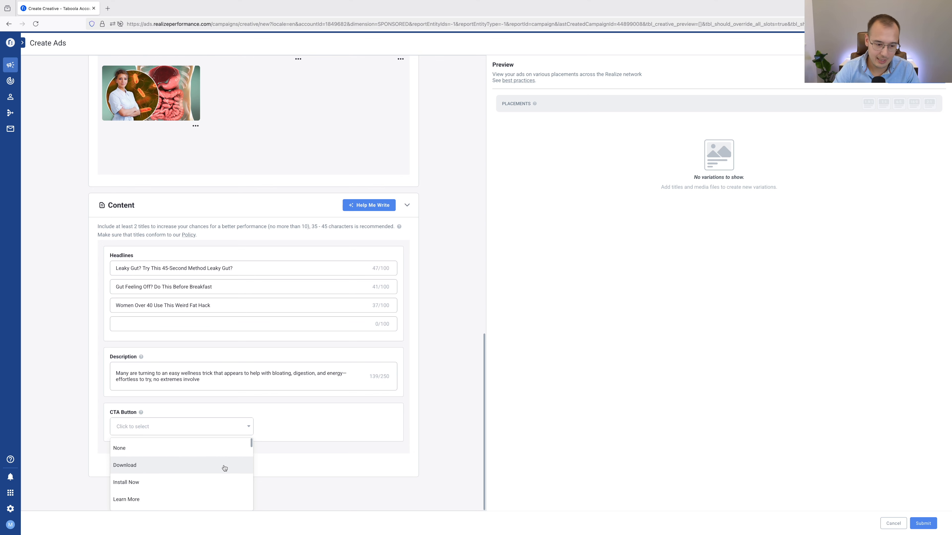
{"action": "type", "text": "ors"}
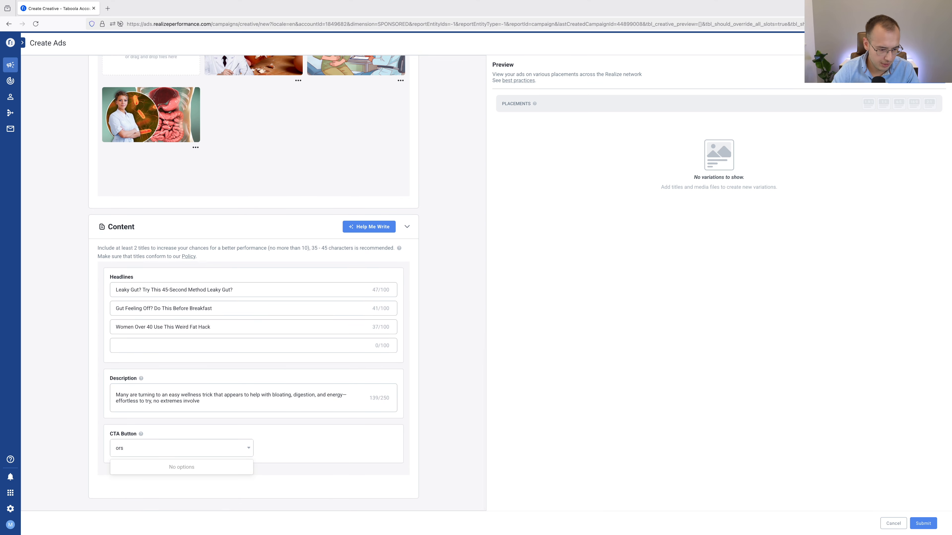
{"action": "key", "text": "BackSpace"}
{"action": "type", "text": "der"}
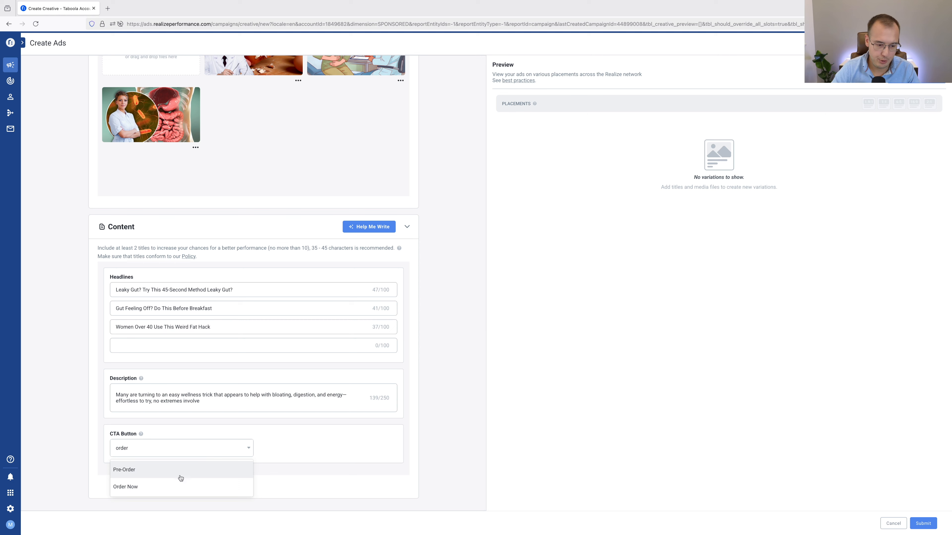
{"action": "key", "text": "BackSpace"}
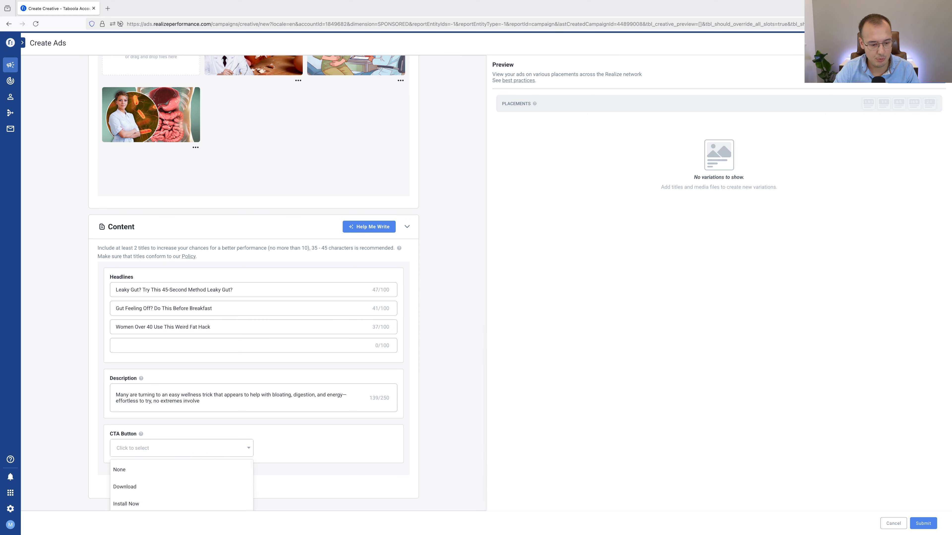
Set the ad's CTA button to "Read More".
{"action": "scroll", "coordinate": [340, 472], "scroll_direction": "down", "scroll_amount": 1}
{"action": "scroll", "coordinate": [144, 475], "scroll_direction": "down", "scroll_amount": 1}
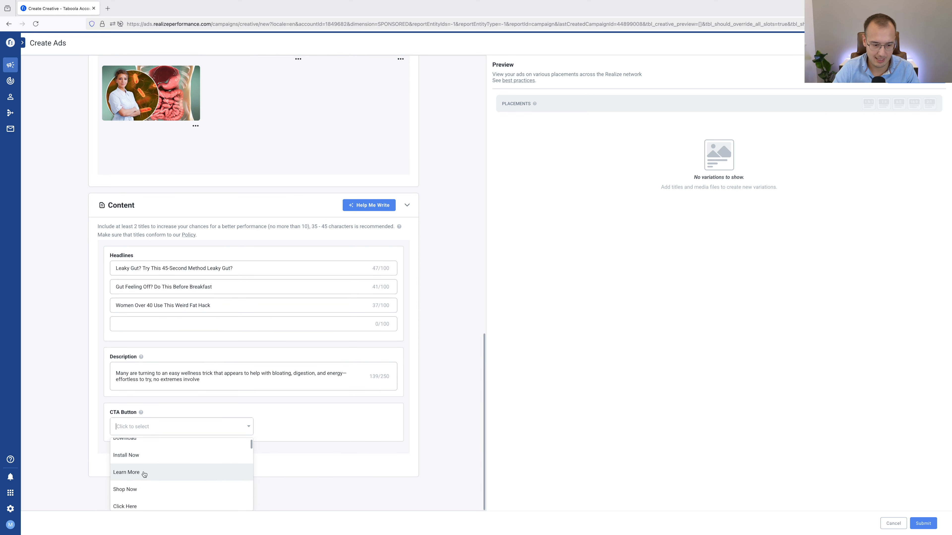
{"action": "scroll", "coordinate": [145, 474], "scroll_direction": "down", "scroll_amount": 3}
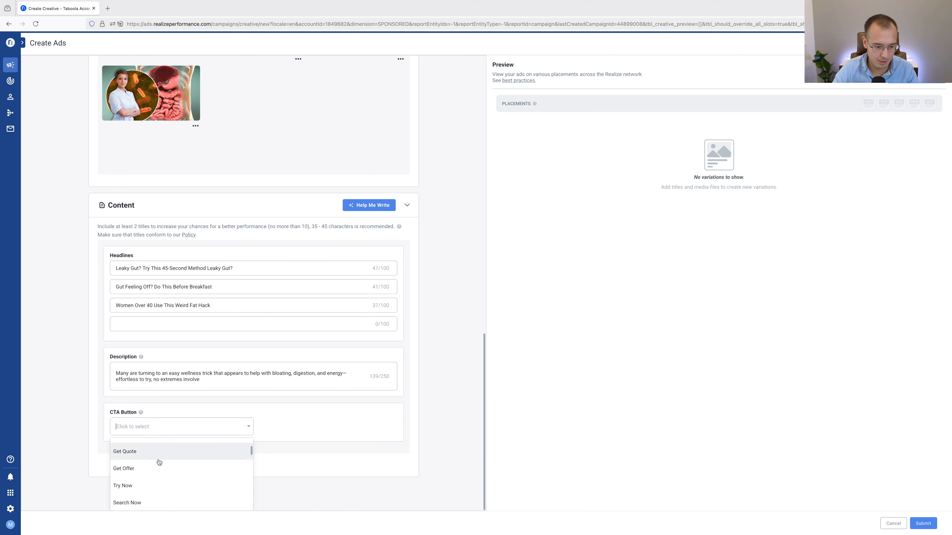
{"action": "scroll", "coordinate": [155, 477], "scroll_direction": "up", "scroll_amount": 2}
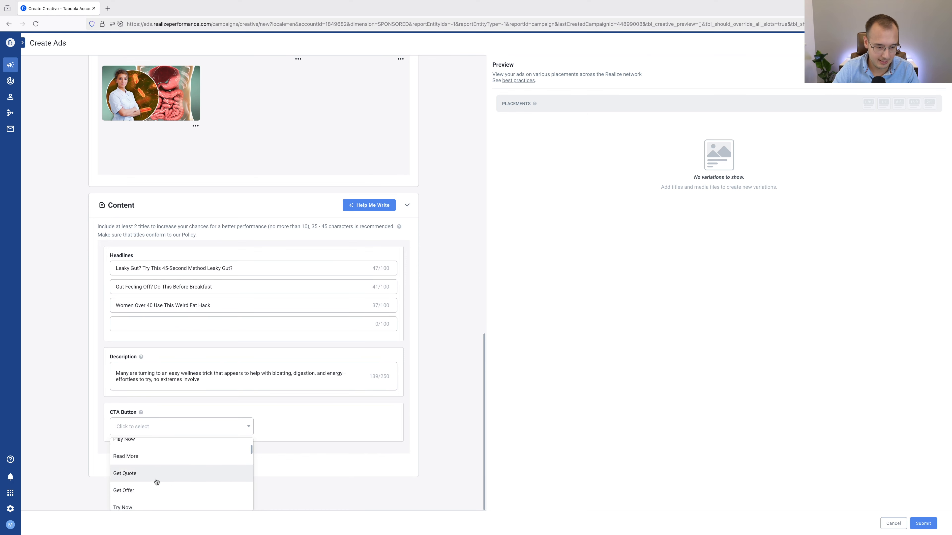
{"action": "left_click", "coordinate": [149, 464]}
{"action": "scroll", "coordinate": [423, 420], "scroll_direction": "up", "scroll_amount": 3}
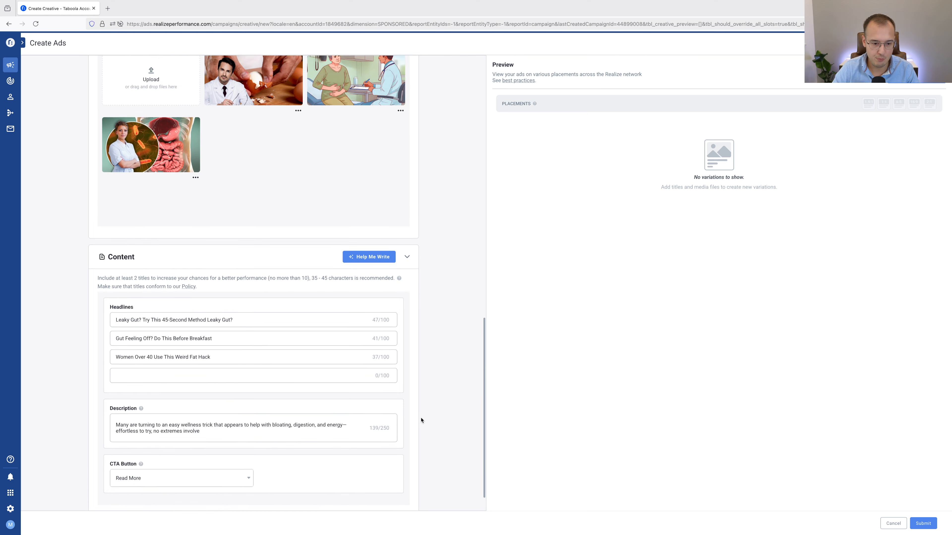
{"action": "scroll", "coordinate": [216, 371], "scroll_direction": "down", "scroll_amount": 3}
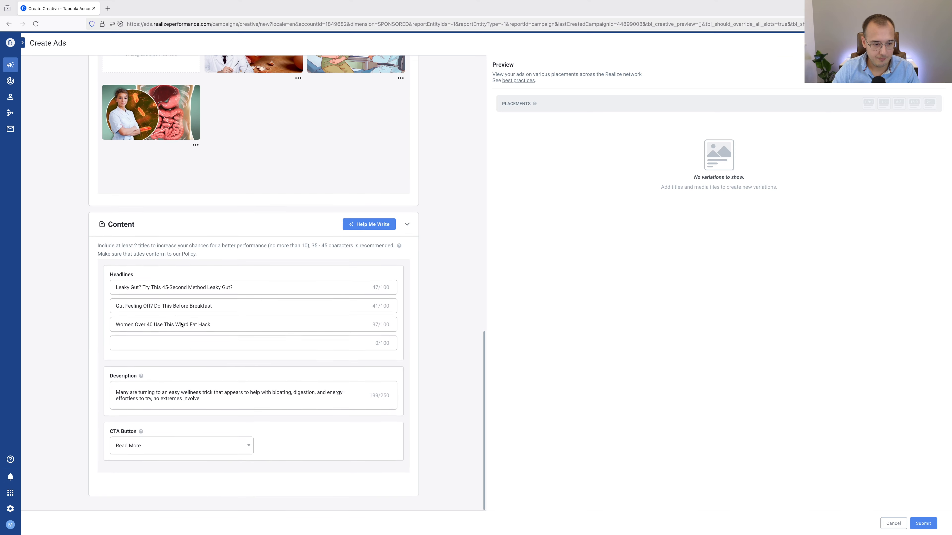
Add the image of the woman in a white coat beside the intestines, shift it upward in the 2:1 crop, and apply its crops.
{"action": "scroll", "coordinate": [214, 386], "scroll_direction": "up", "scroll_amount": 5}
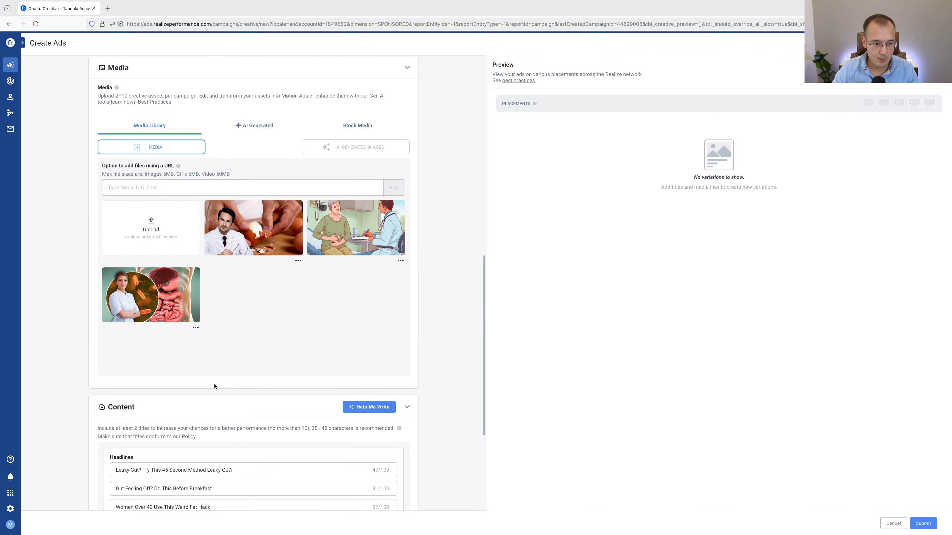
{"action": "mouse_move", "coordinate": [145, 292]}
{"action": "left_click", "coordinate": [146, 292]}
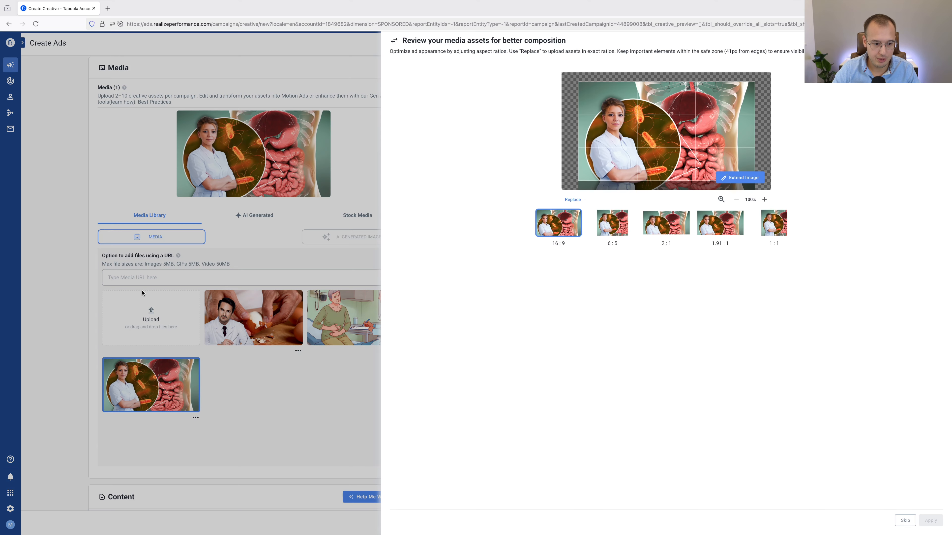
{"action": "left_click", "coordinate": [616, 220]}
{"action": "left_click", "coordinate": [667, 225]}
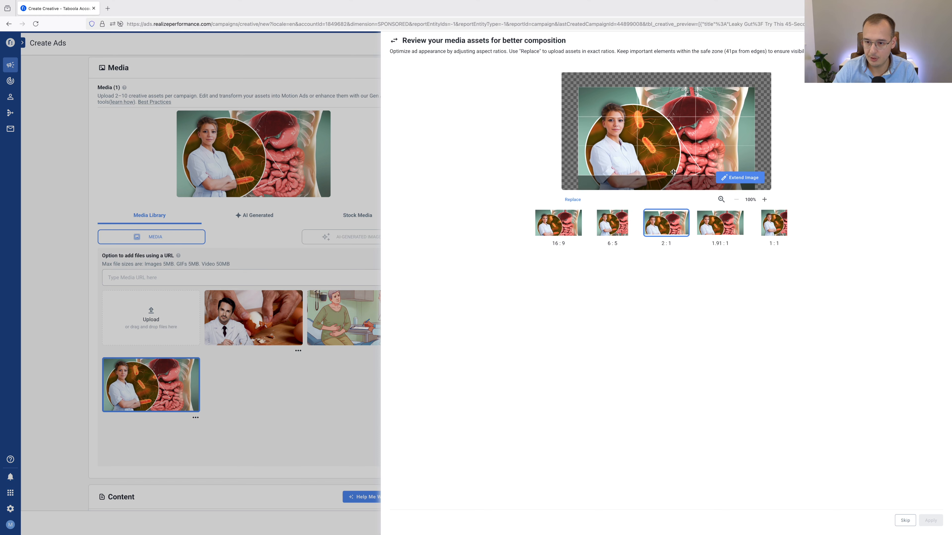
{"action": "left_click_drag", "start_coordinate": [661, 156], "coordinate": [659, 147]}
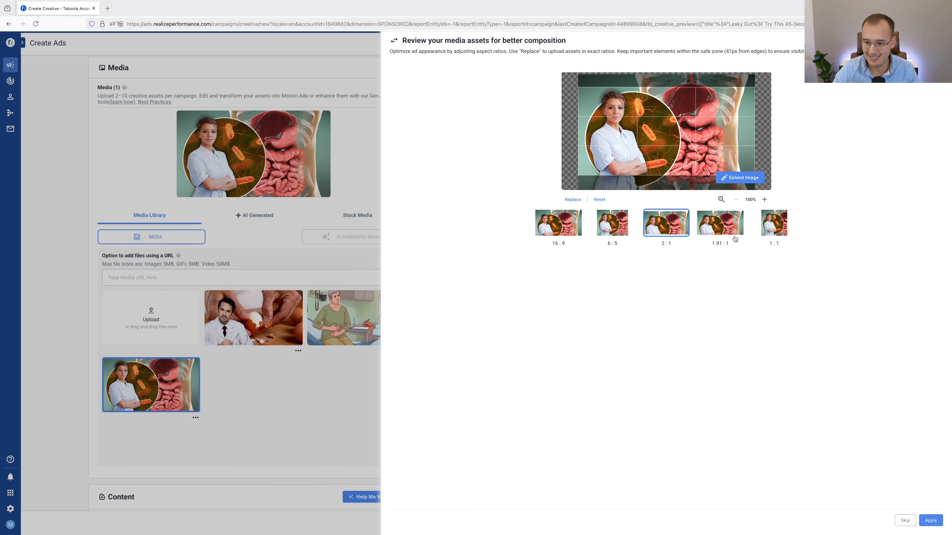
{"action": "left_click", "coordinate": [742, 225]}
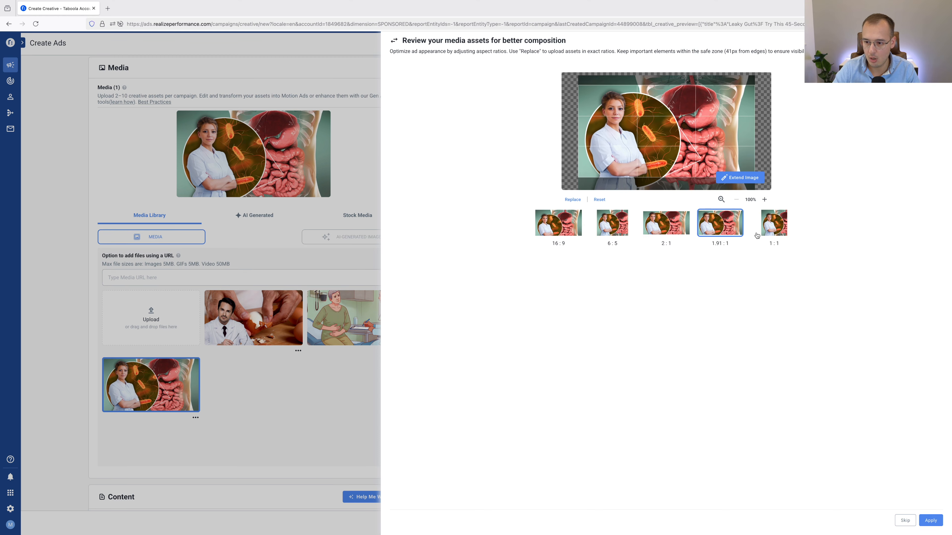
{"action": "left_click", "coordinate": [775, 234]}
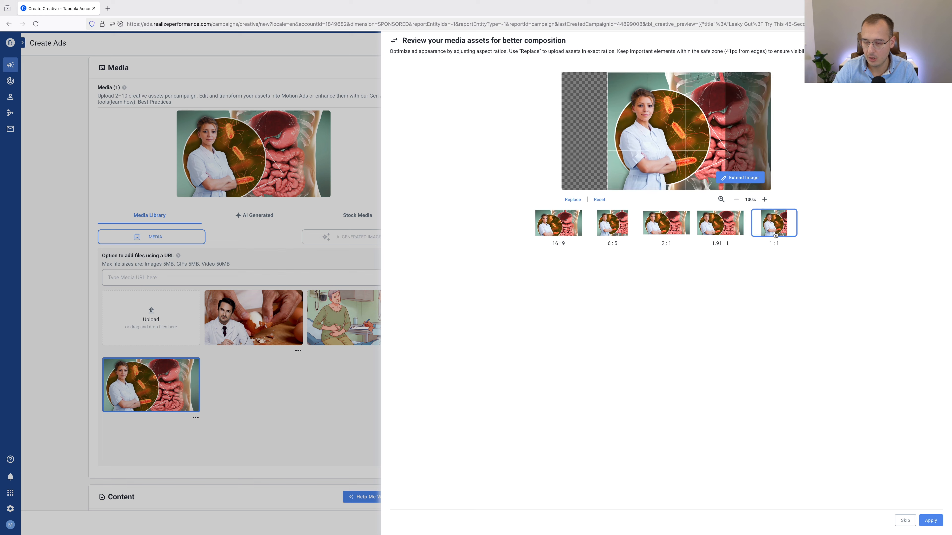
{"action": "left_click", "coordinate": [933, 523]}
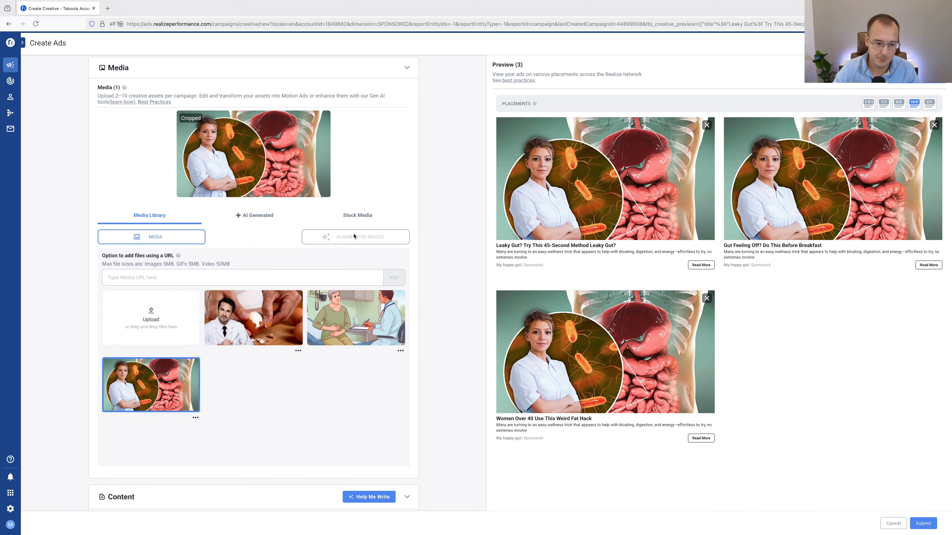
Add the illustrated patient-and-doctor image to the ads, check its 1:1 crop, and apply the crops.
{"action": "left_click", "coordinate": [368, 315]}
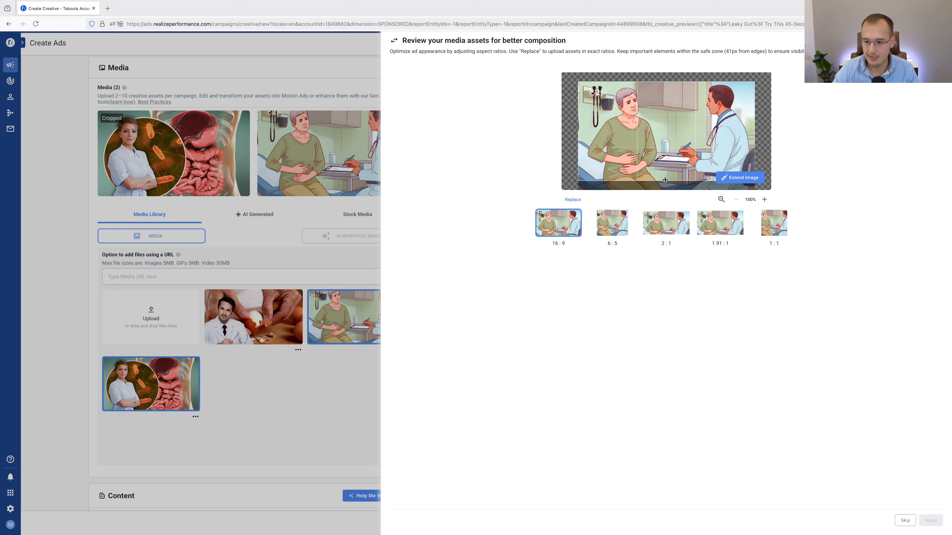
{"action": "left_click", "coordinate": [795, 228]}
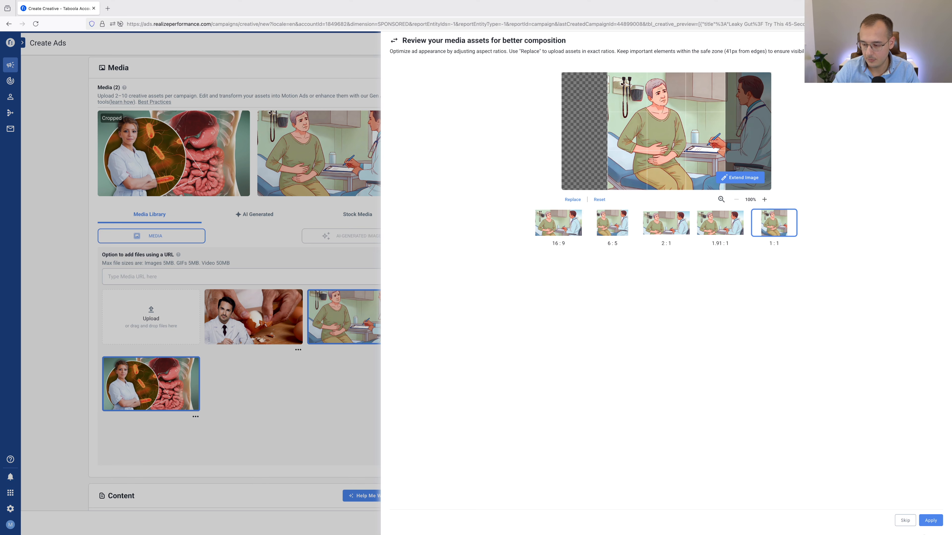
{"action": "left_click", "coordinate": [931, 521]}
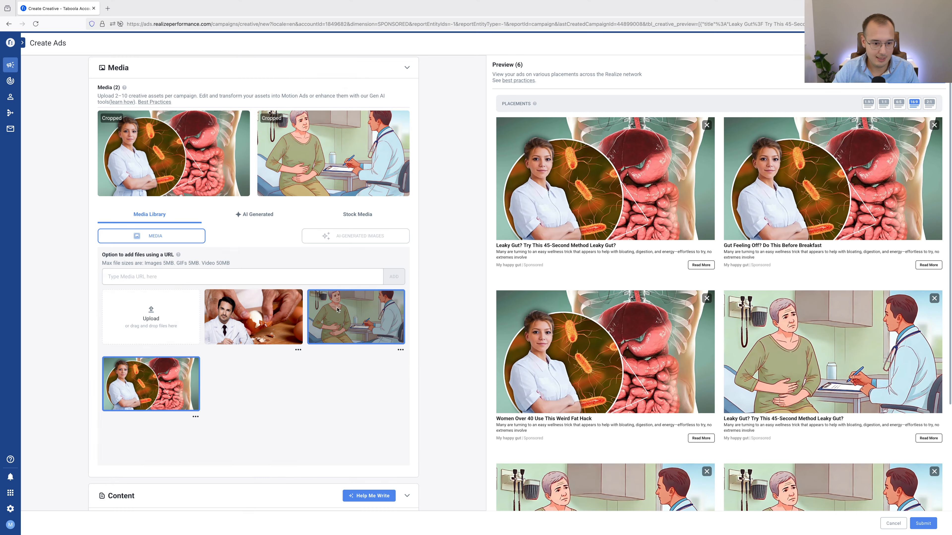
Add the image of the male doctor with the cracked egg, apply its crops after checking 1:1, and dismiss the variation suggestions.
{"action": "left_click", "coordinate": [250, 313]}
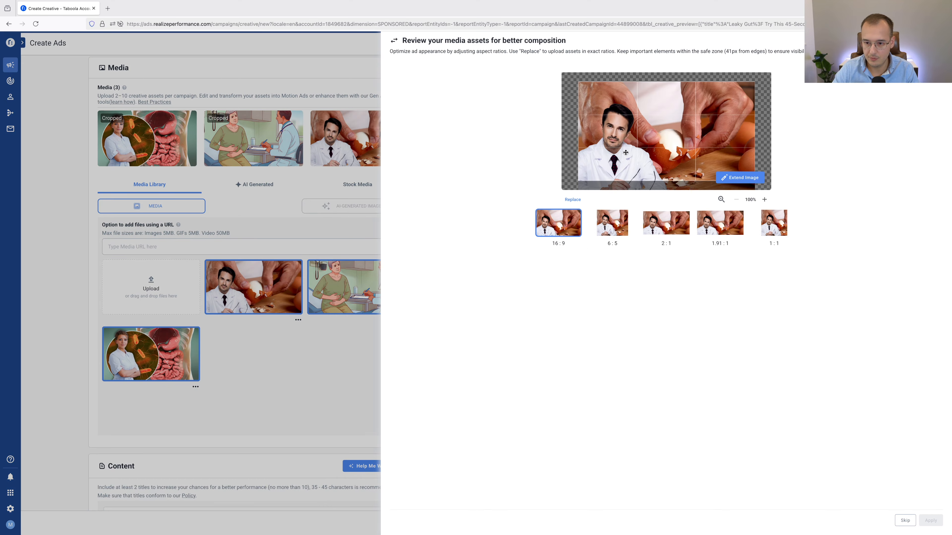
{"action": "left_click", "coordinate": [609, 226]}
{"action": "left_click", "coordinate": [772, 223]}
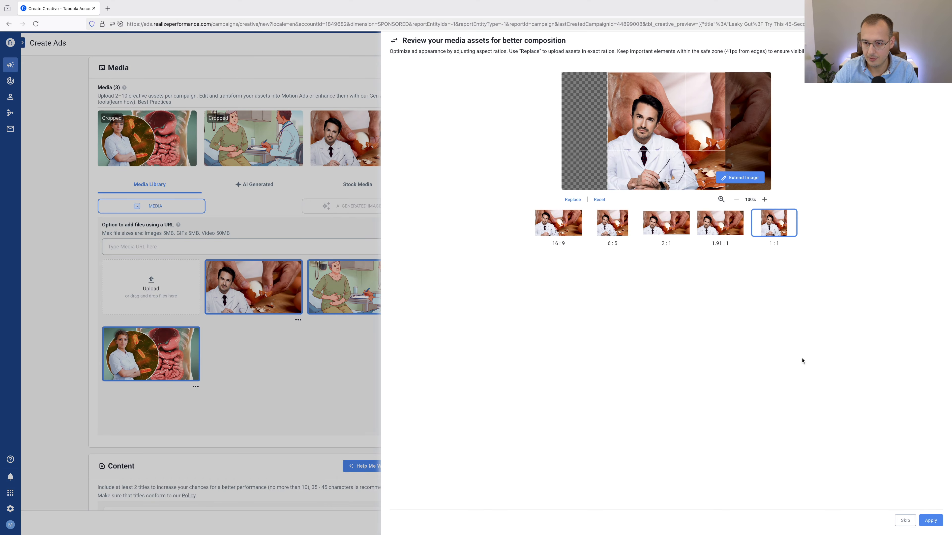
{"action": "left_click", "coordinate": [937, 523]}
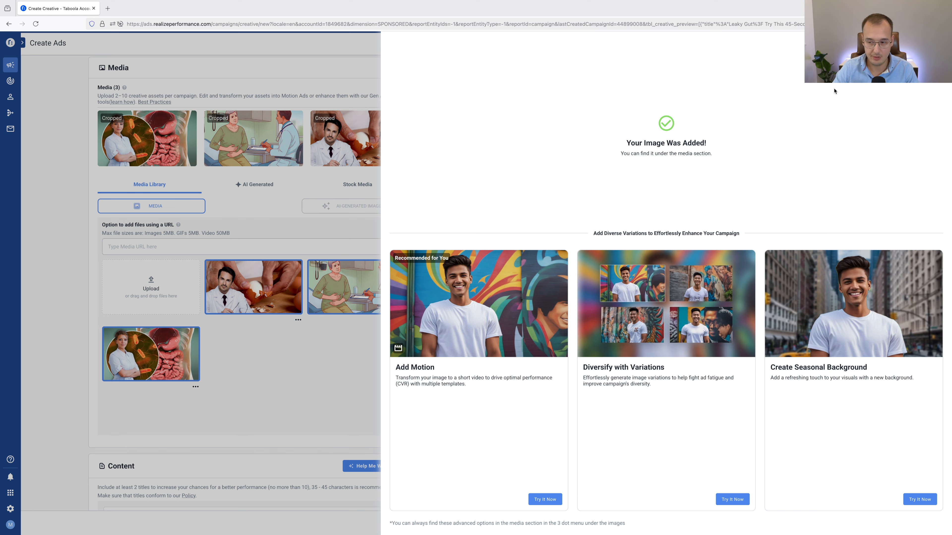
{"action": "key", "text": "Escape"}
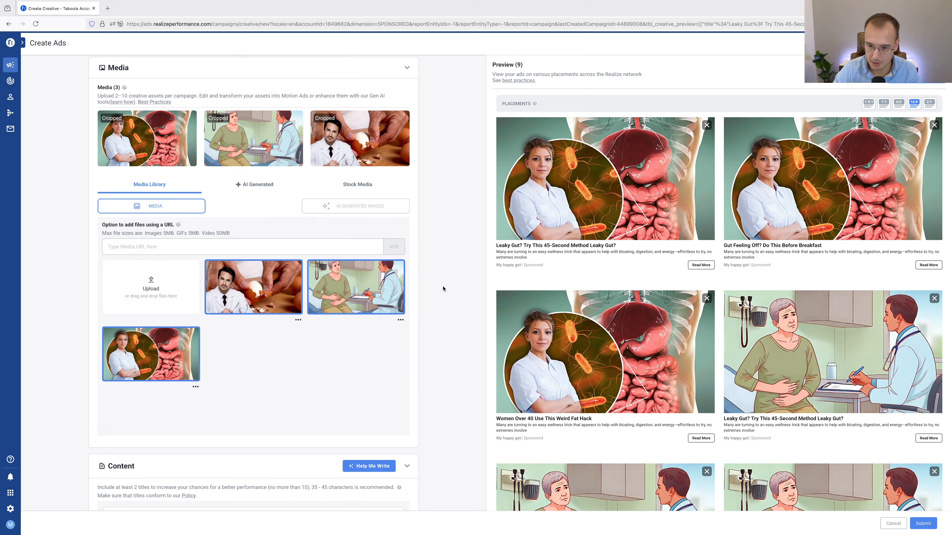
Review the previews of all image and headline combinations and submit the ads.
{"action": "scroll", "coordinate": [603, 215], "scroll_direction": "down", "scroll_amount": 10}
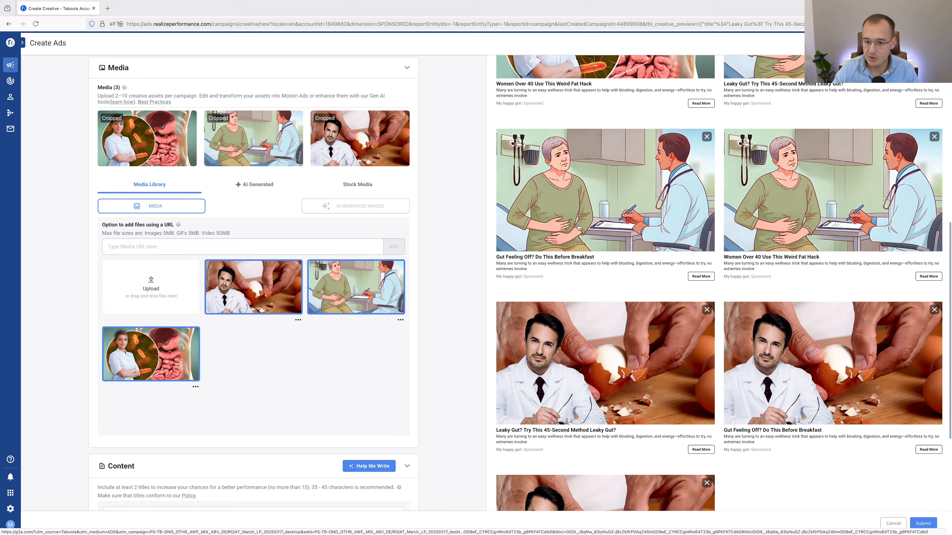
{"action": "scroll", "coordinate": [578, 227], "scroll_direction": "up", "scroll_amount": 10}
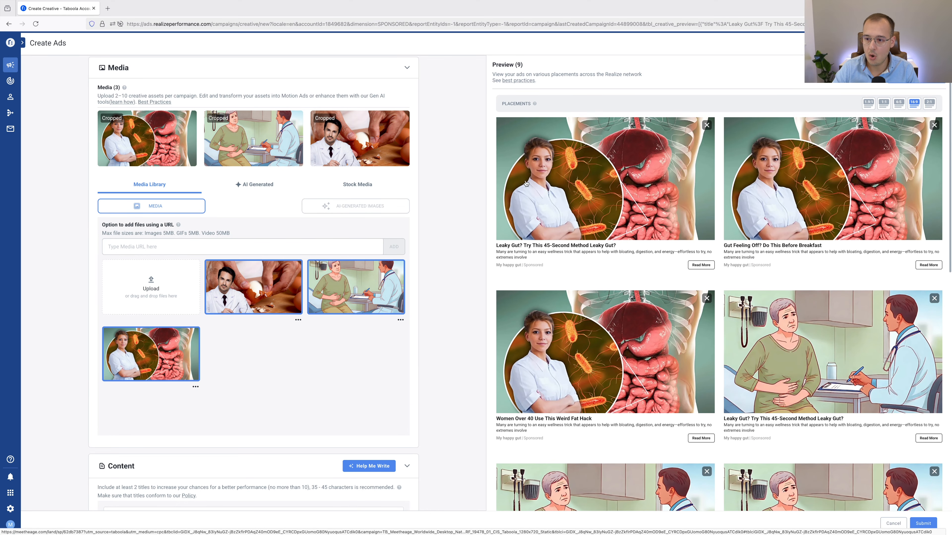
{"action": "scroll", "coordinate": [750, 189], "scroll_direction": "down", "scroll_amount": 2}
{"action": "scroll", "coordinate": [593, 212], "scroll_direction": "up", "scroll_amount": 3}
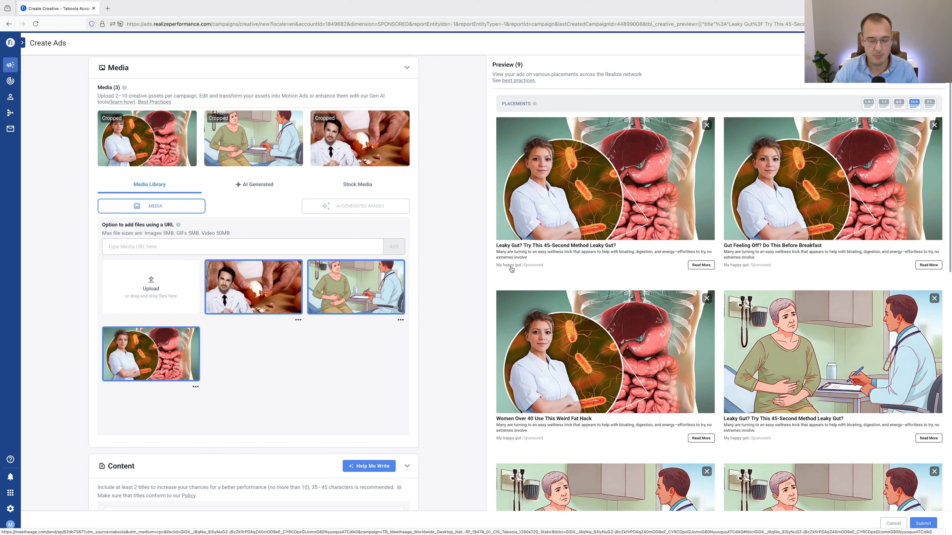
{"action": "scroll", "coordinate": [513, 270], "scroll_direction": "down", "scroll_amount": 10}
{"action": "scroll", "coordinate": [520, 274], "scroll_direction": "up", "scroll_amount": 10}
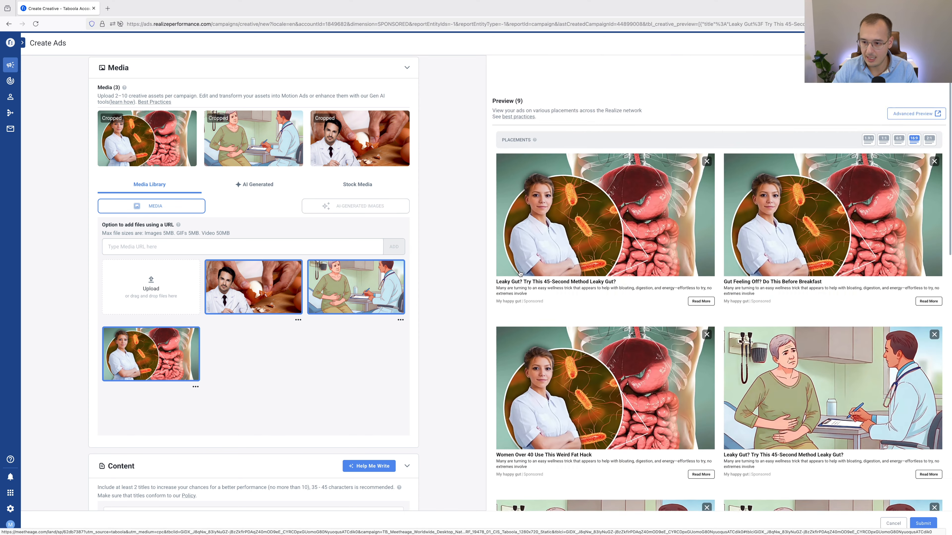
{"action": "left_click", "coordinate": [923, 524]}
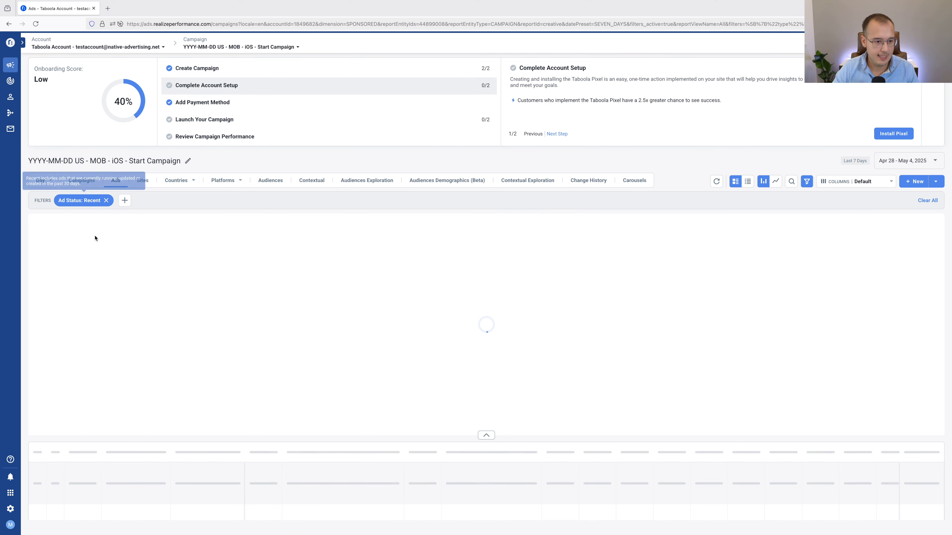
Look over the submitted ads and switch to the campaigns report for all campaigns.
{"action": "scroll", "coordinate": [236, 387], "scroll_direction": "down", "scroll_amount": 3}
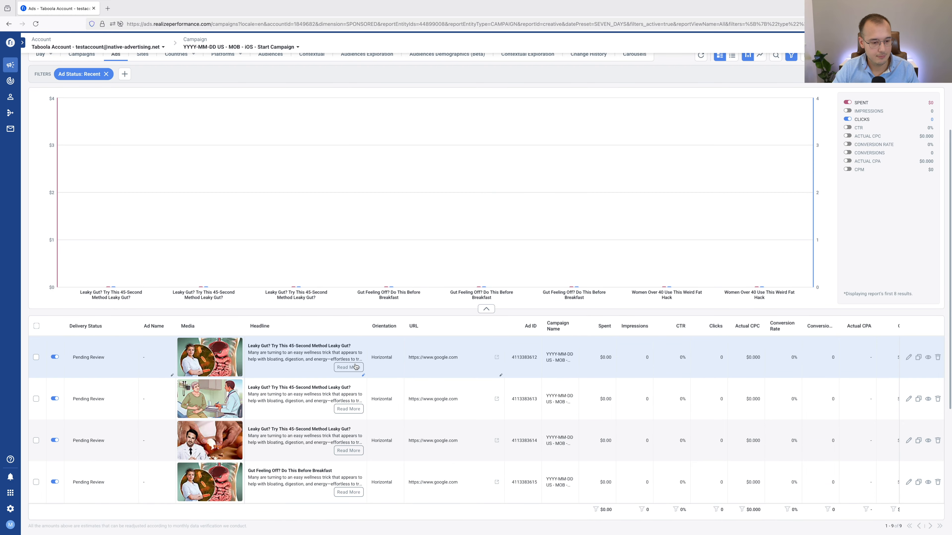
{"action": "scroll", "coordinate": [152, 341], "scroll_direction": "up", "scroll_amount": 4}
{"action": "scroll", "coordinate": [143, 300], "scroll_direction": "down", "scroll_amount": 1}
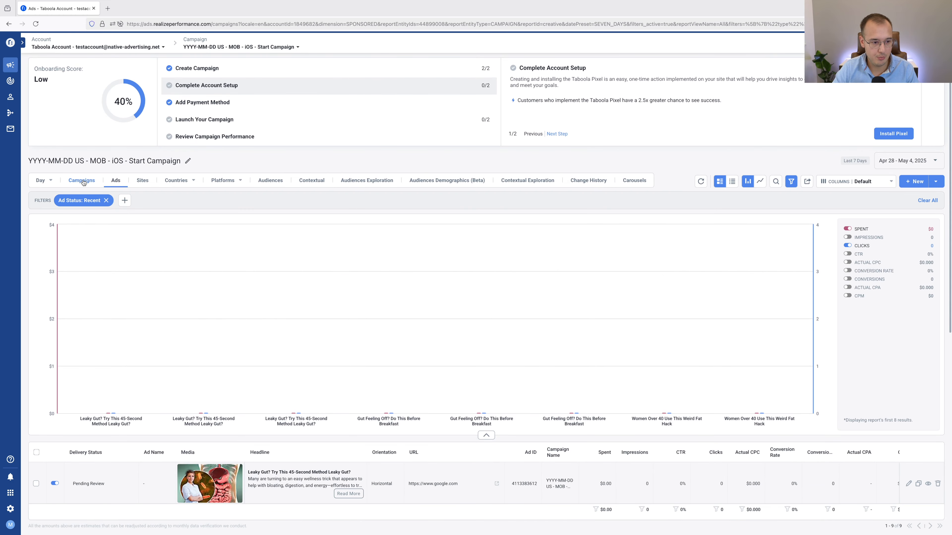
{"action": "left_click", "coordinate": [82, 180]}
{"action": "left_click", "coordinate": [286, 44]}
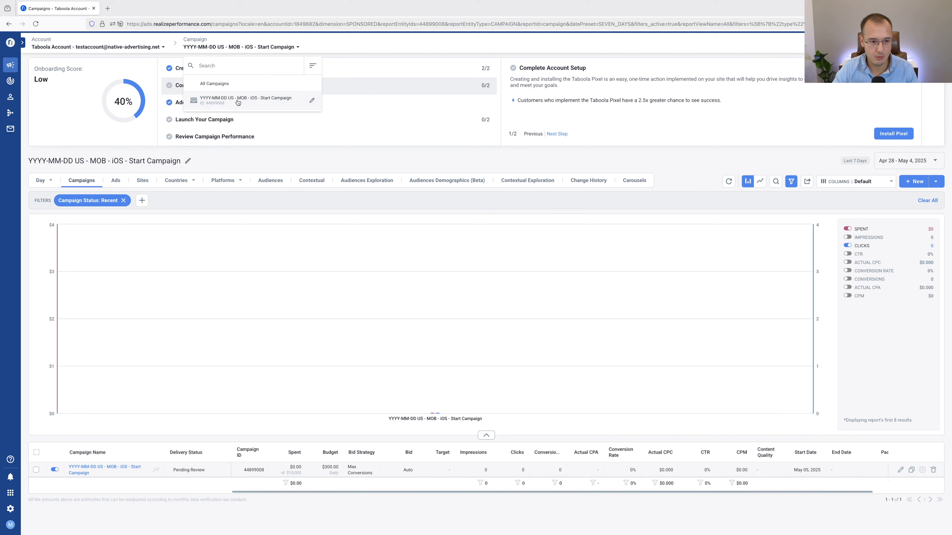
{"action": "left_click", "coordinate": [253, 88]}
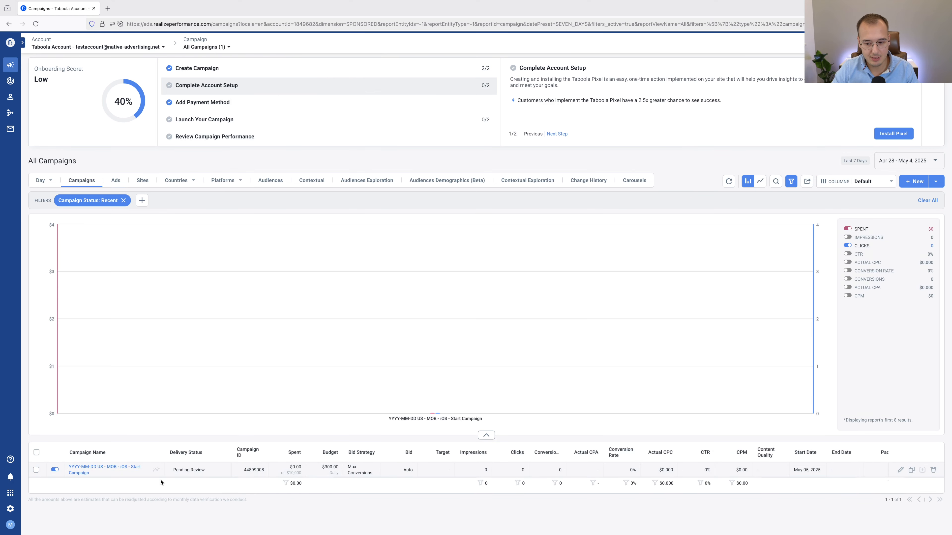
Open the start campaign and examine its list of ads with their delivery status, media and headlines.
{"action": "left_click", "coordinate": [94, 476]}
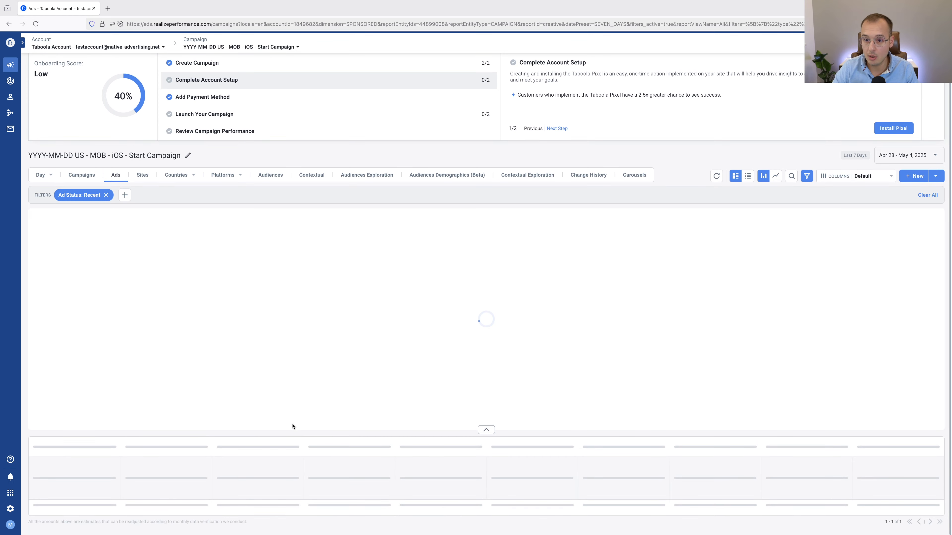
{"action": "scroll", "coordinate": [292, 426], "scroll_direction": "down", "scroll_amount": 5}
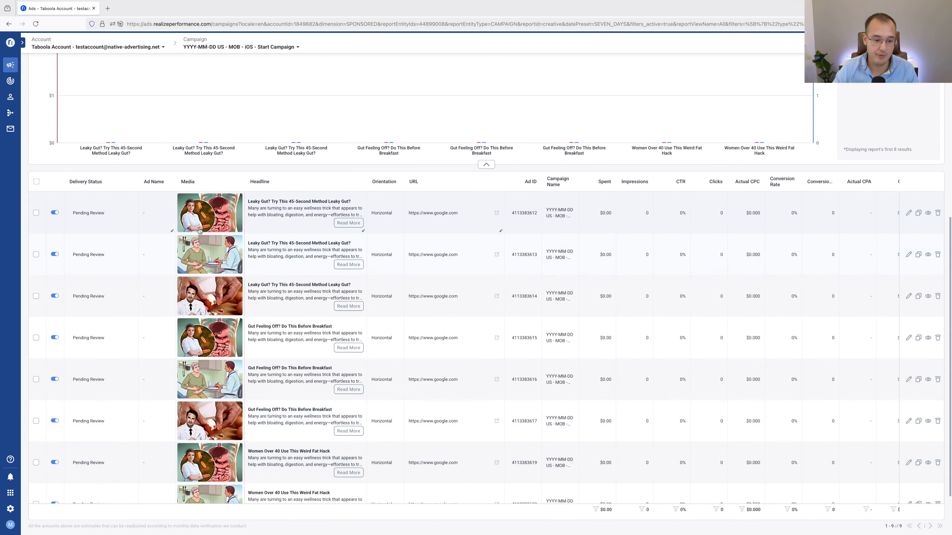
{"action": "scroll", "coordinate": [199, 413], "scroll_direction": "down", "scroll_amount": 1}
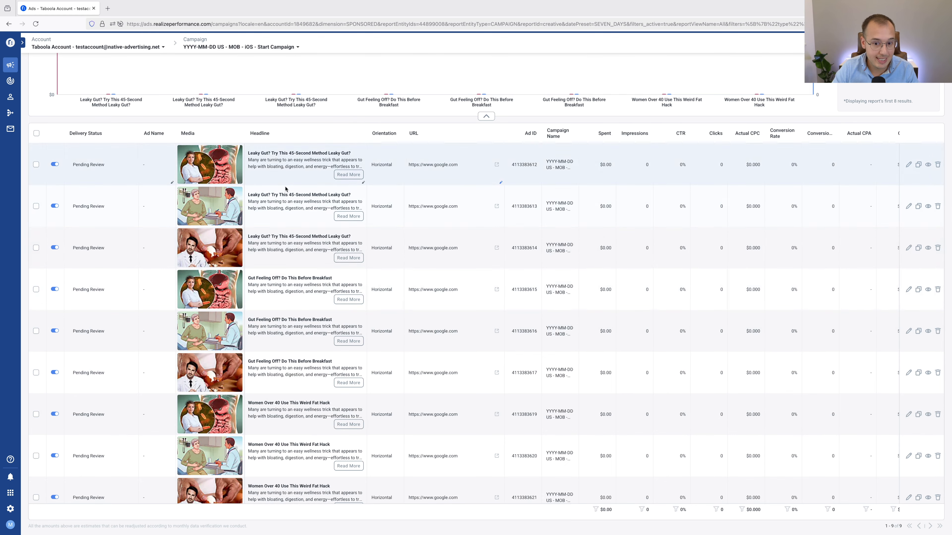
{"action": "scroll", "coordinate": [386, 225], "scroll_direction": "up", "scroll_amount": 9}
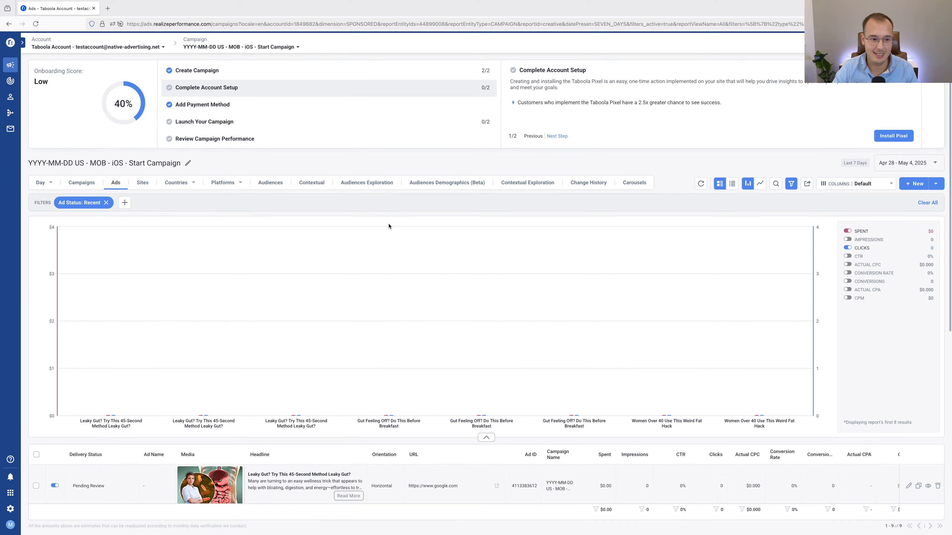
{"action": "scroll", "coordinate": [116, 182], "scroll_direction": "down", "scroll_amount": 9}
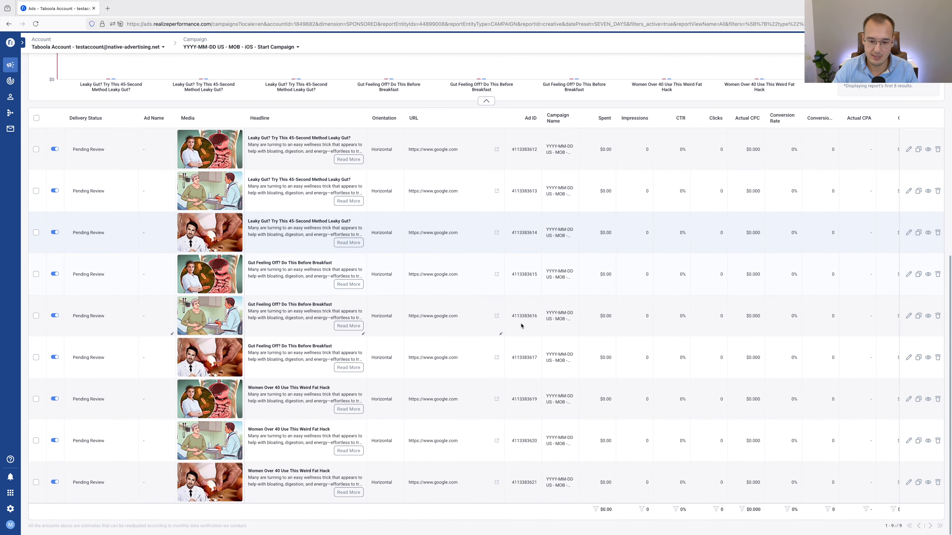
{"action": "scroll", "coordinate": [352, 262], "scroll_direction": "up", "scroll_amount": 9}
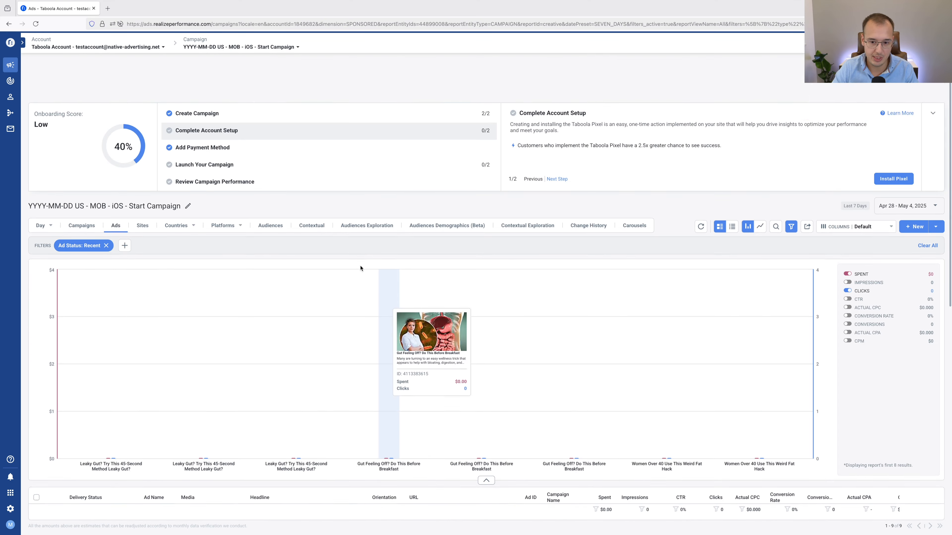
Return to the campaigns report for all campaigns, then open the help window and close it again.
{"action": "left_click", "coordinate": [82, 182]}
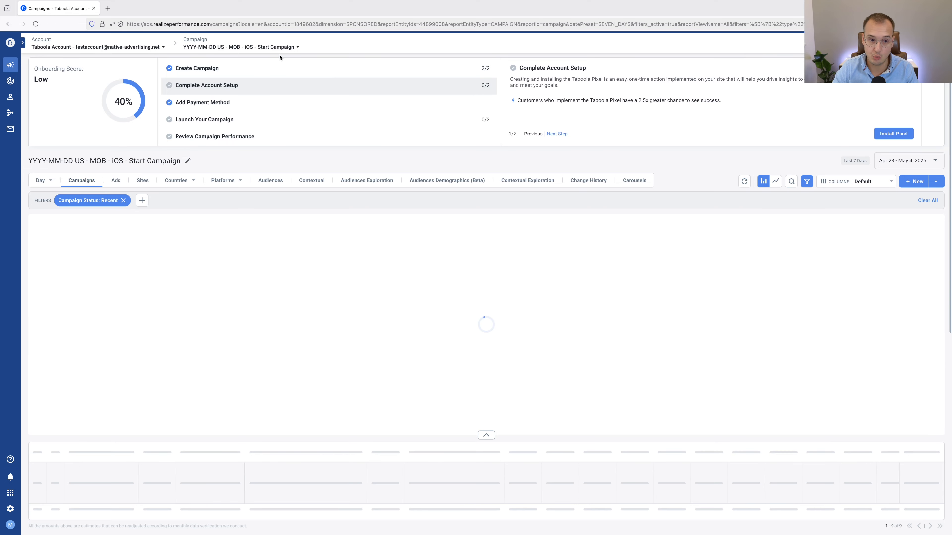
{"action": "left_click", "coordinate": [274, 48]}
{"action": "left_click", "coordinate": [236, 83]}
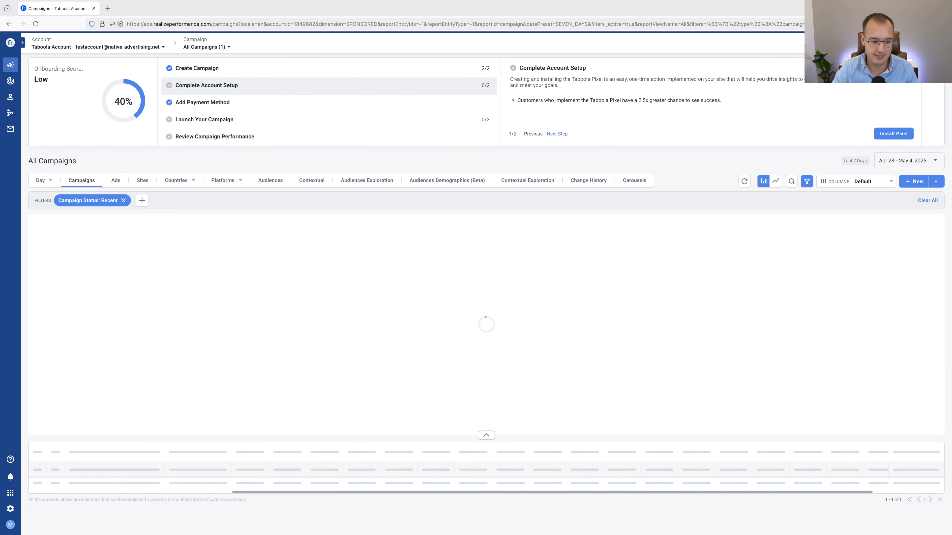
{"action": "left_click", "coordinate": [10, 459]}
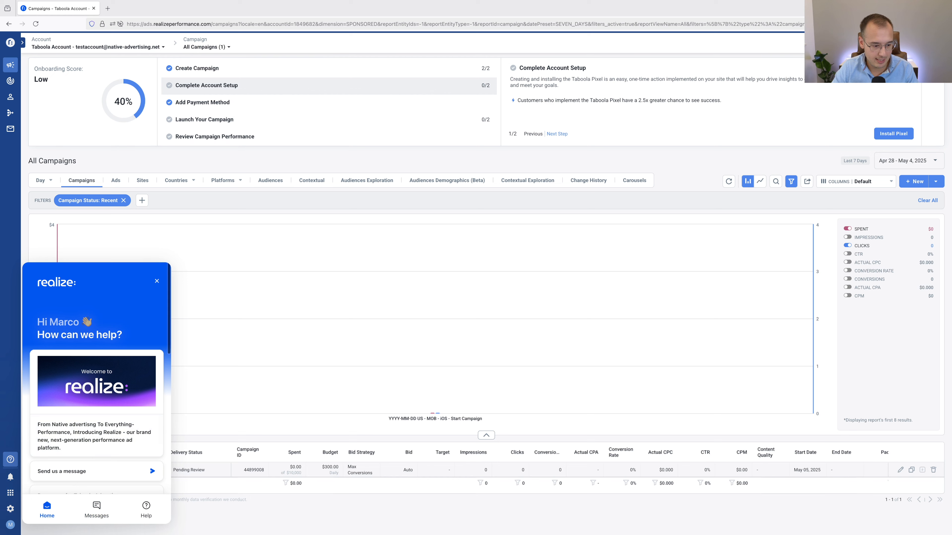
{"action": "left_click", "coordinate": [156, 282]}
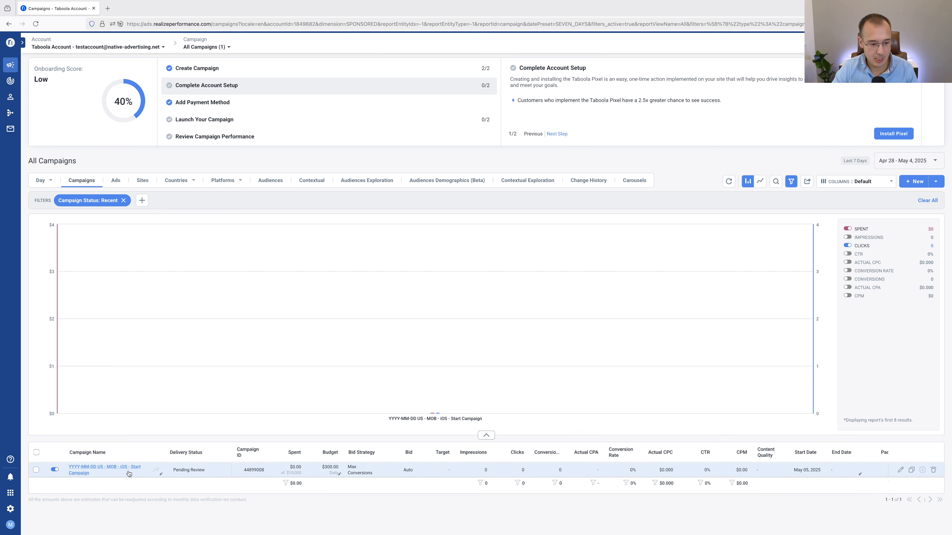
Start a duplicate of the iOS start campaign and name it "YYYY-MM-DD US - MOB - Android - Start Campaign".
{"action": "left_click", "coordinate": [911, 471]}
{"action": "left_click", "coordinate": [636, 48]}
{"action": "key", "text": "BackSpace"}
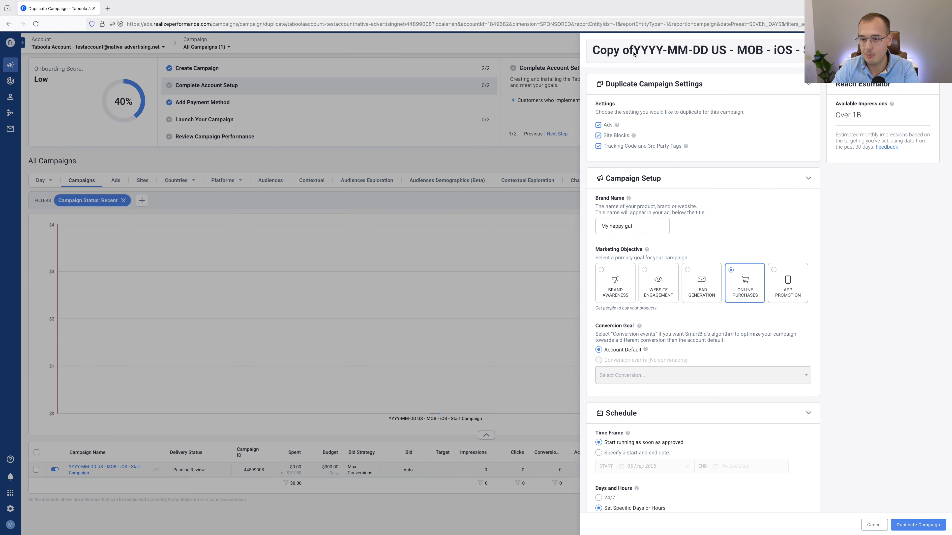
{"action": "left_click_drag", "start_coordinate": [595, 53], "coordinate": [592, 52]}
{"action": "key", "text": "BackSpace"}
{"action": "type", "text": "Android"}
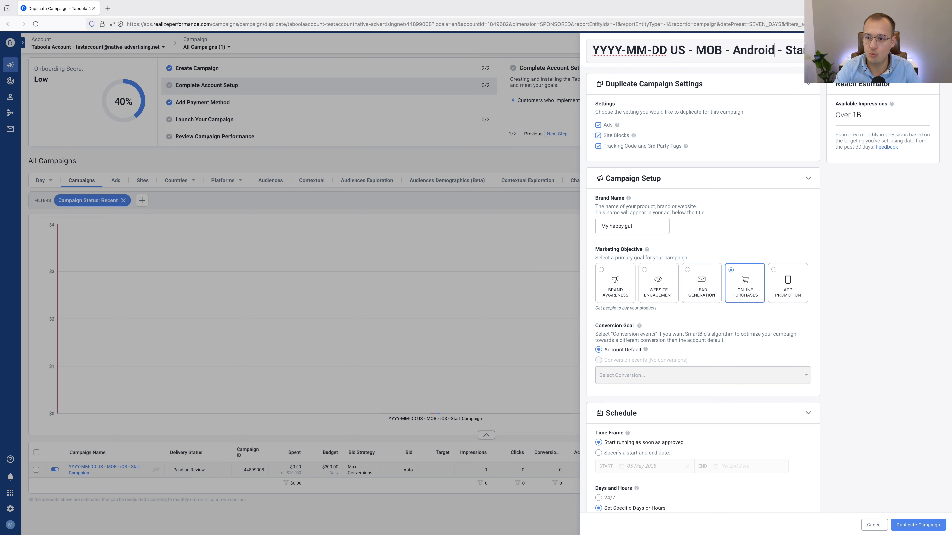
Replace the iOS operating system targeting with "Android - All" and create the duplicate campaign.
{"action": "scroll", "coordinate": [758, 218], "scroll_direction": "down", "scroll_amount": 20}
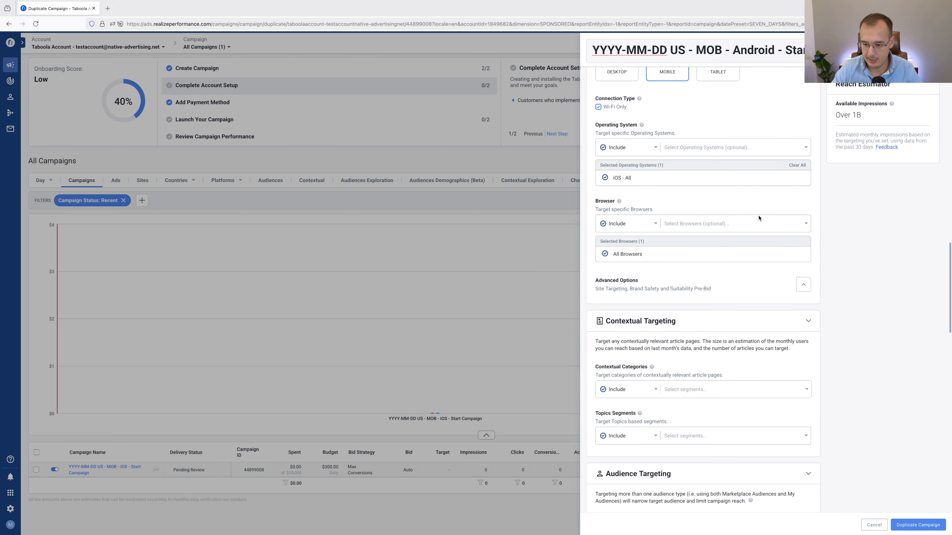
{"action": "left_click", "coordinate": [800, 180]}
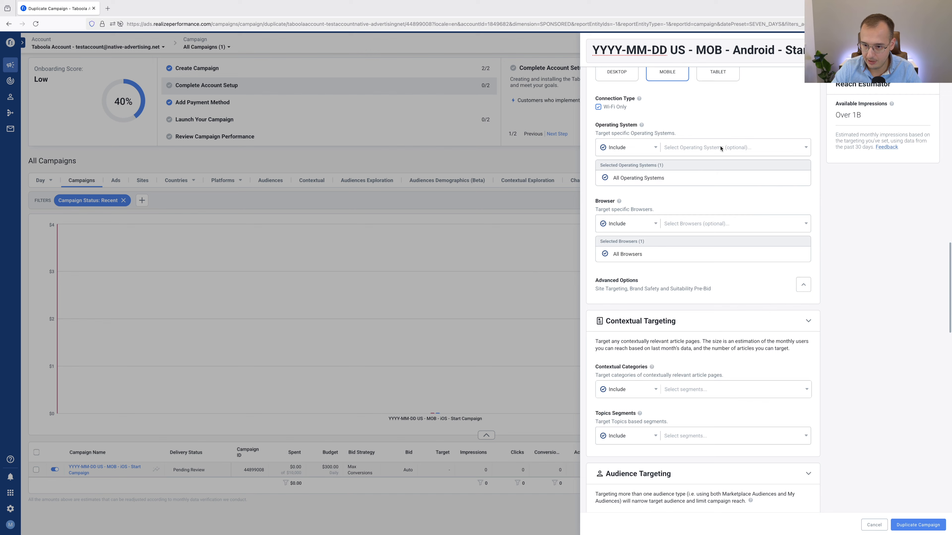
{"action": "left_click", "coordinate": [718, 147]}
{"action": "left_click", "coordinate": [609, 166]}
{"action": "left_click", "coordinate": [852, 275]}
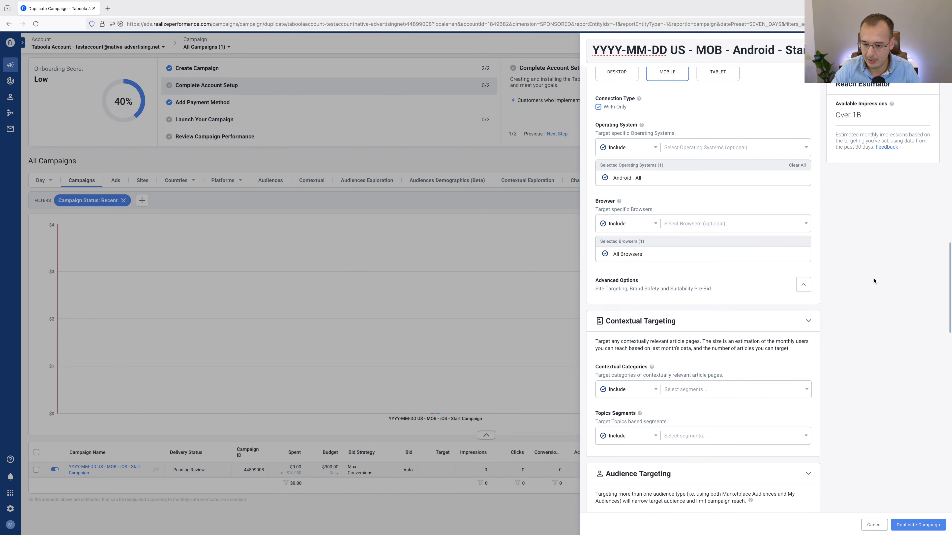
{"action": "scroll", "coordinate": [835, 385], "scroll_direction": "down", "scroll_amount": 15}
{"action": "left_click", "coordinate": [912, 525]}
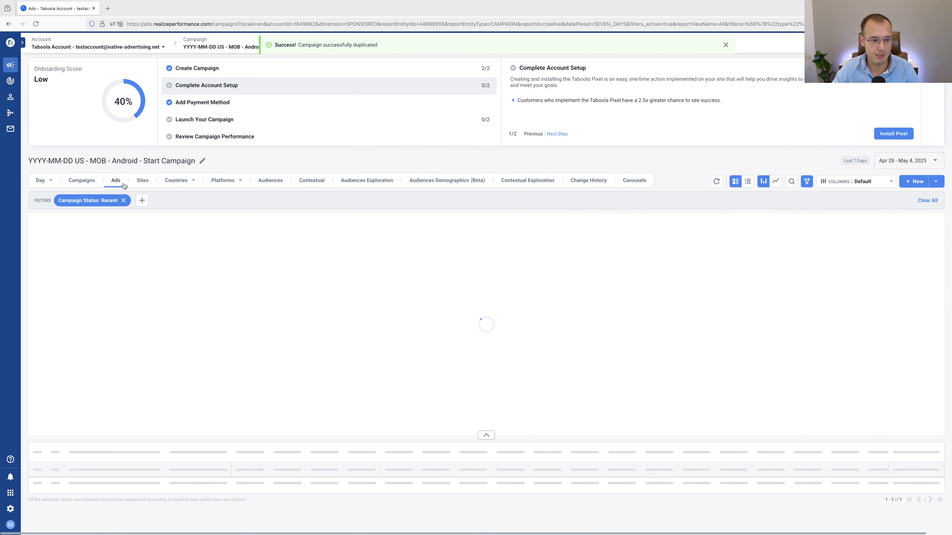
Dismiss the duplication notice and show the campaigns report for all campaigns.
{"action": "left_click", "coordinate": [98, 183]}
{"action": "left_click", "coordinate": [725, 46]}
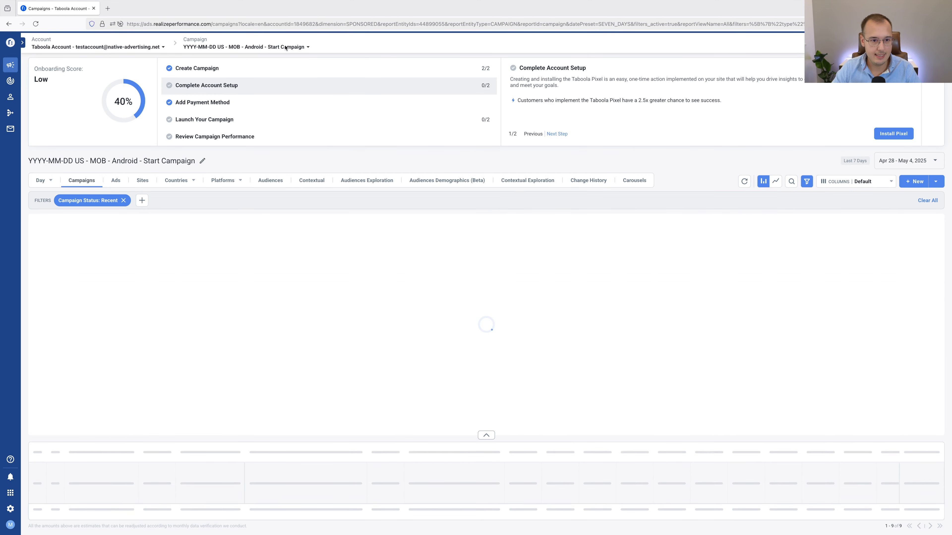
{"action": "left_click", "coordinate": [240, 46]}
{"action": "left_click", "coordinate": [250, 86]}
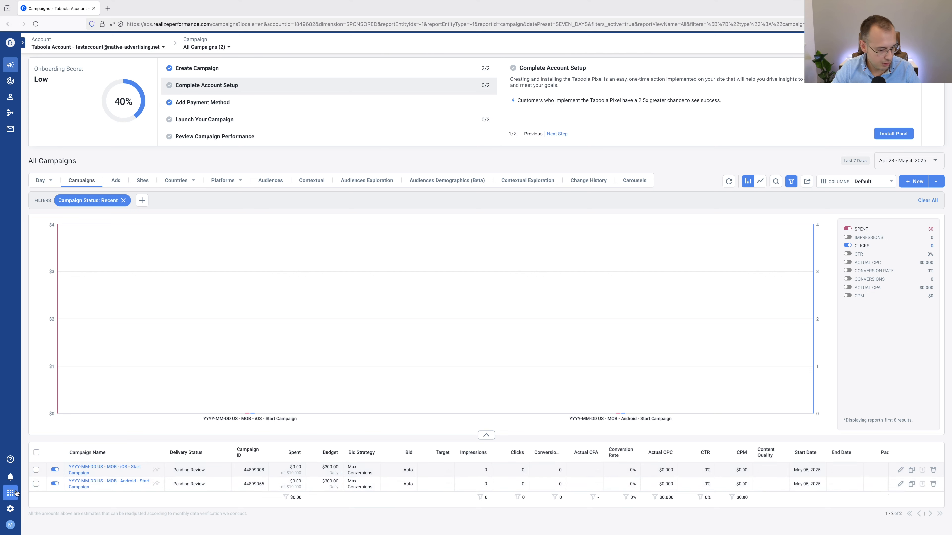
Switch off the Android and iOS start campaigns and expand the main navigation.
{"action": "left_click", "coordinate": [55, 484]}
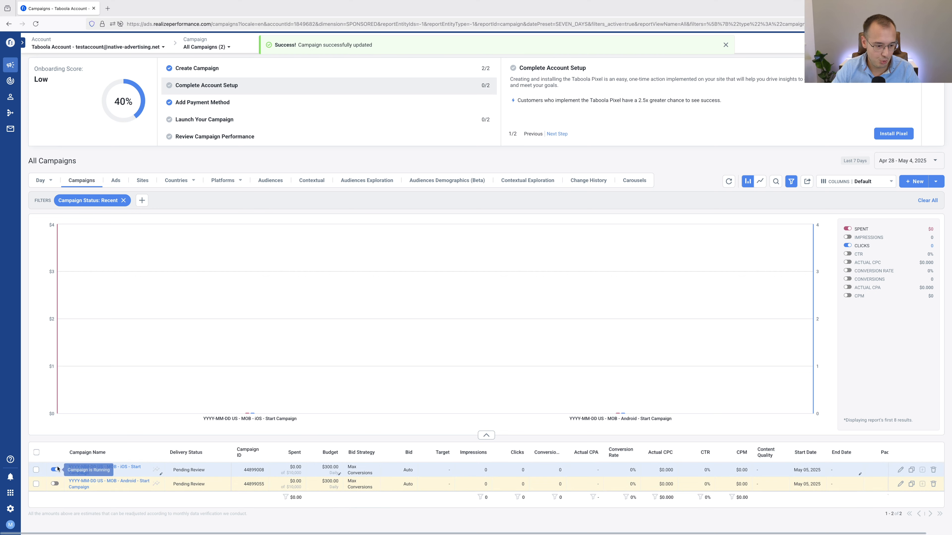
{"action": "left_click", "coordinate": [54, 469]}
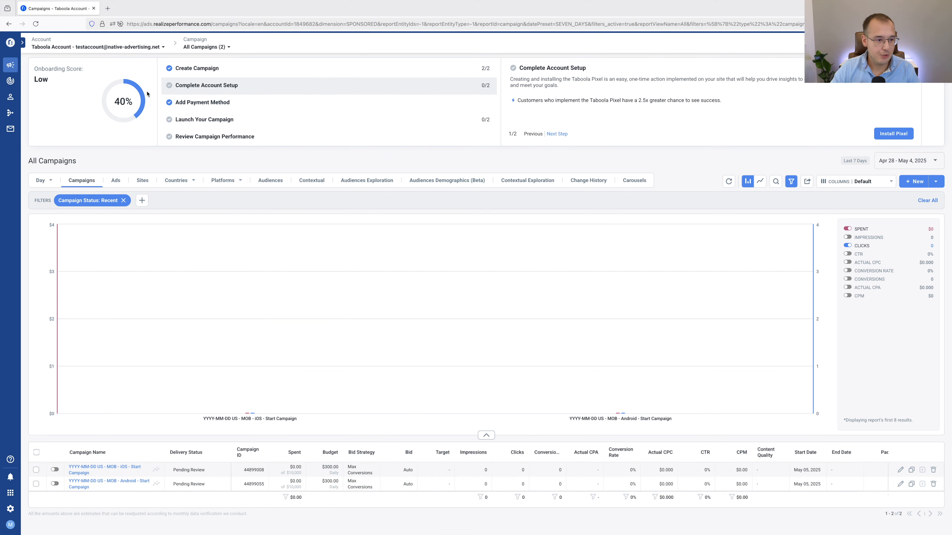
{"action": "left_click", "coordinate": [24, 44]}
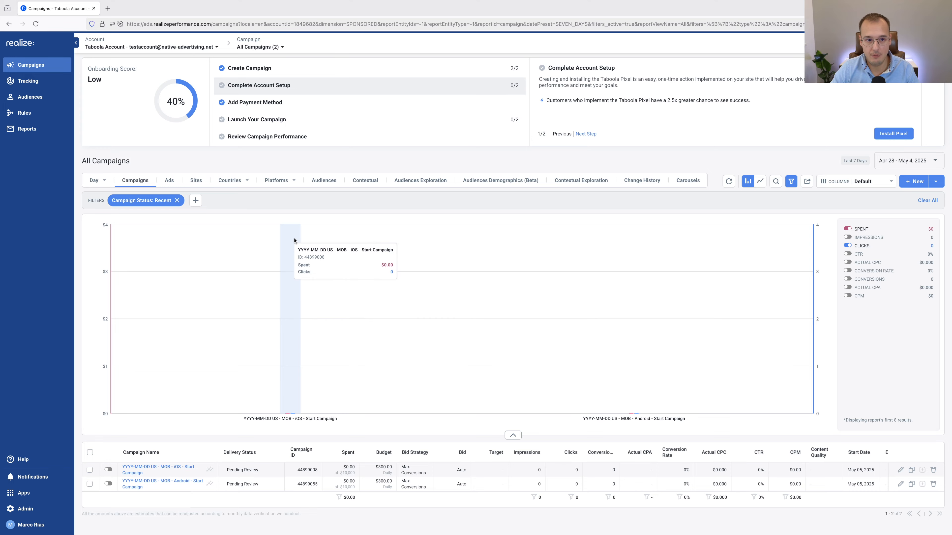
Switch to the "Taboola Secrets" cheat sheet in Preview and narrow its window to about half the screen.
{"action": "key", "text": "ctrl+Left"}
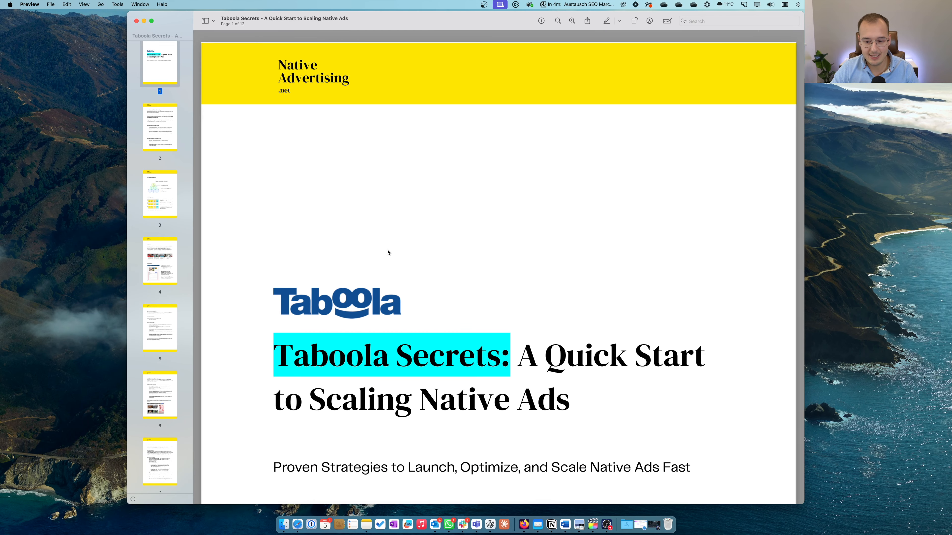
{"action": "scroll", "coordinate": [404, 262], "scroll_direction": "down", "scroll_amount": 2}
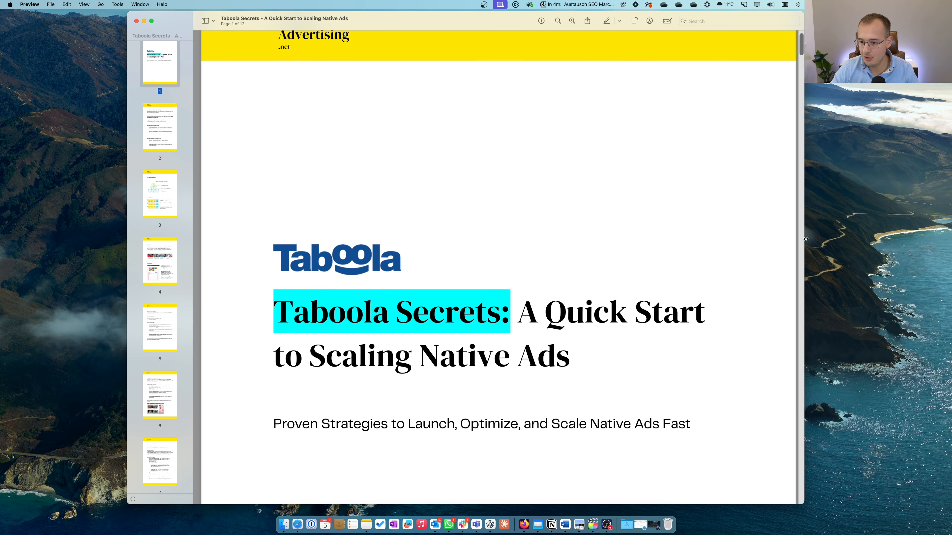
{"action": "left_click_drag", "start_coordinate": [804, 240], "coordinate": [612, 243]}
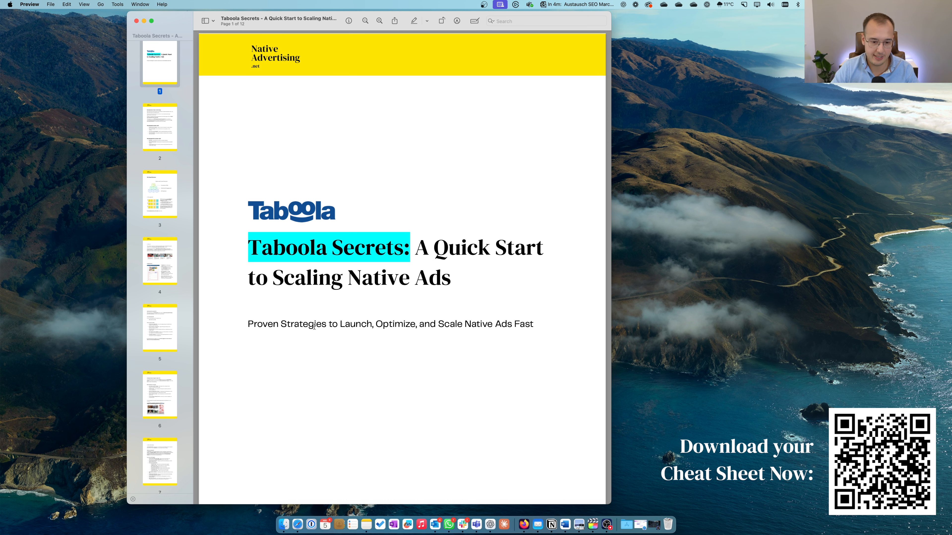
Skim the "Taboola Secrets" cheat sheet from the cover through ad images, offer page and scaling advice, and return to its first page.
{"action": "left_click_drag", "start_coordinate": [335, 326], "coordinate": [452, 326]}
{"action": "left_click", "coordinate": [444, 371]}
{"action": "scroll", "coordinate": [375, 335], "scroll_direction": "down", "scroll_amount": 15}
{"action": "scroll", "coordinate": [375, 340], "scroll_direction": "down", "scroll_amount": 20}
{"action": "scroll", "coordinate": [375, 340], "scroll_direction": "down", "scroll_amount": 20}
{"action": "scroll", "coordinate": [375, 341], "scroll_direction": "down", "scroll_amount": 10}
{"action": "scroll", "coordinate": [549, 289], "scroll_direction": "up", "scroll_amount": 7}
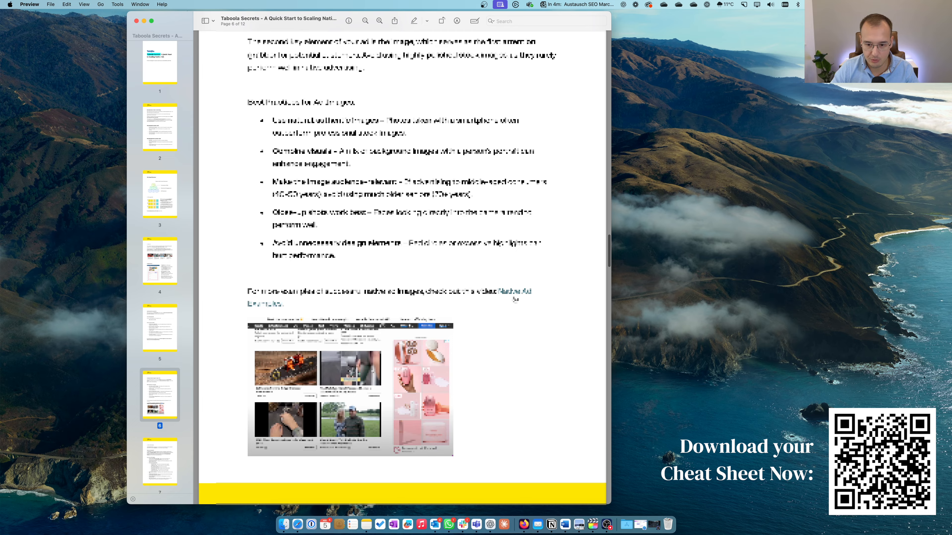
{"action": "scroll", "coordinate": [515, 299], "scroll_direction": "down", "scroll_amount": 20}
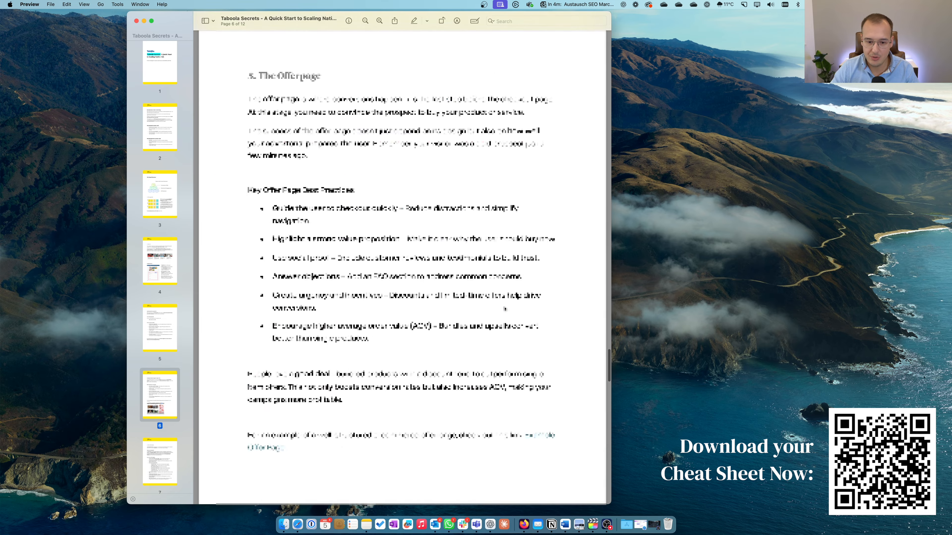
{"action": "scroll", "coordinate": [504, 308], "scroll_direction": "down", "scroll_amount": 20}
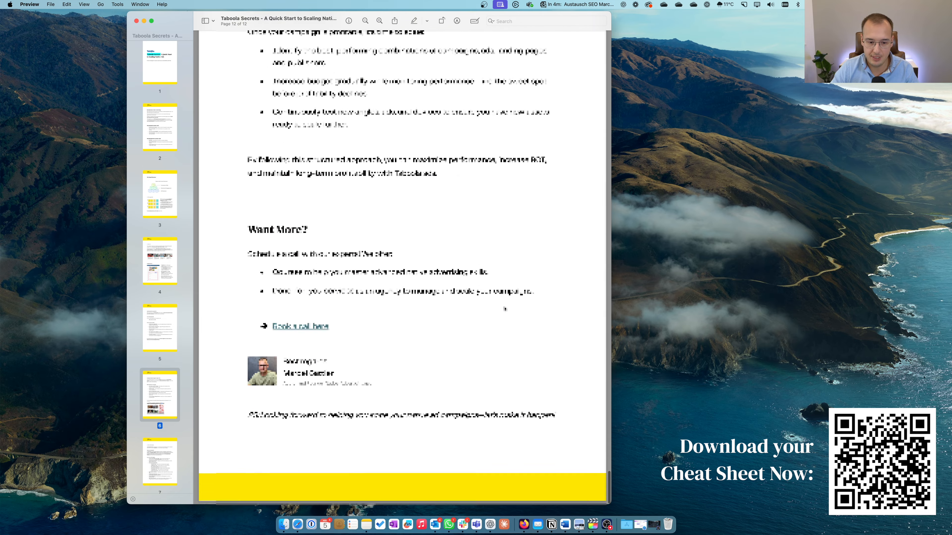
{"action": "scroll", "coordinate": [504, 308], "scroll_direction": "up", "scroll_amount": 20}
{"action": "scroll", "coordinate": [505, 308], "scroll_direction": "up", "scroll_amount": 20}
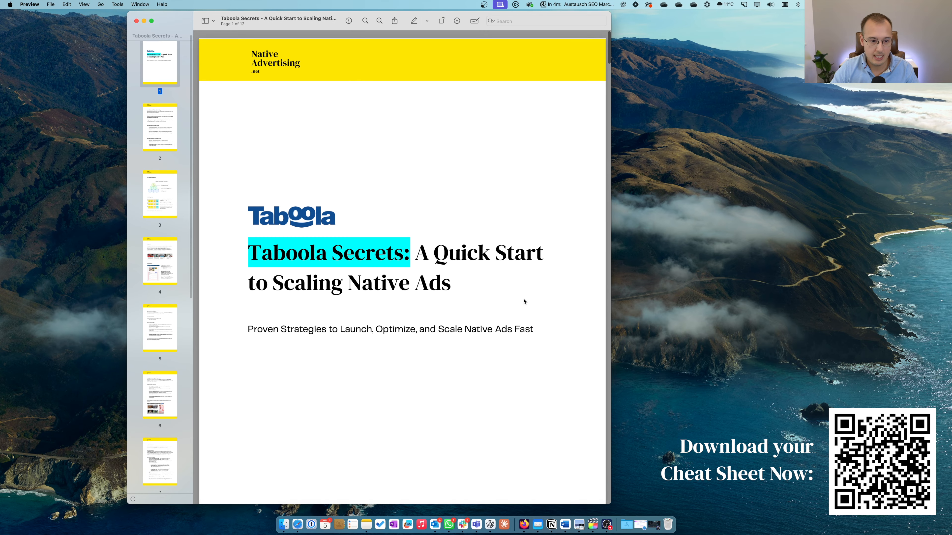